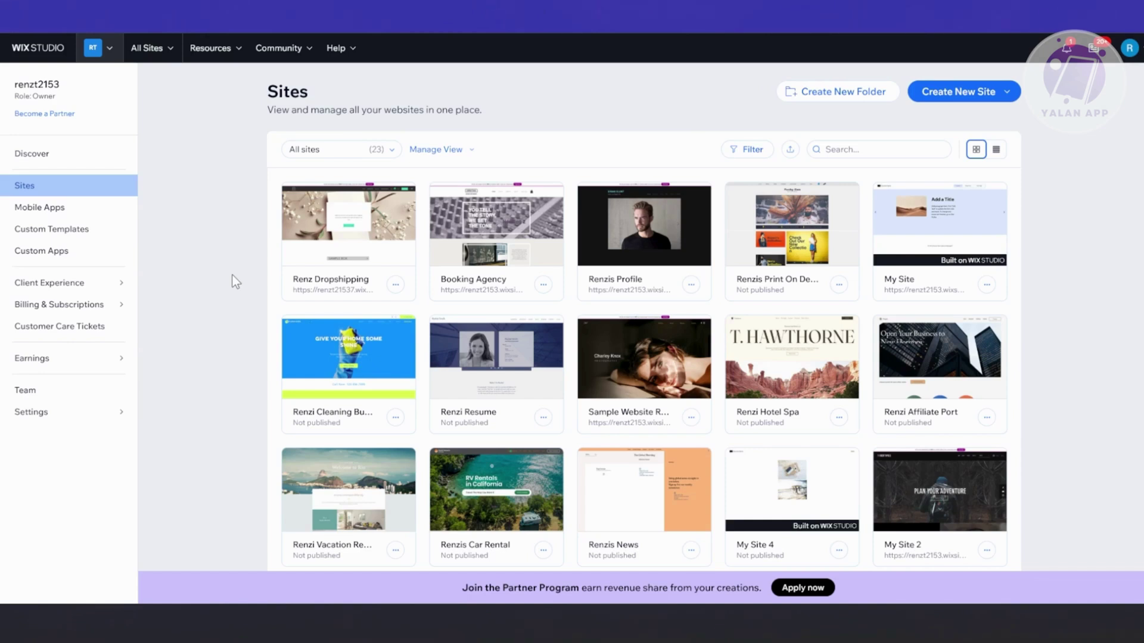
Start a new site with the Wix Editor option from Create New Site's menu
click(1006, 93)
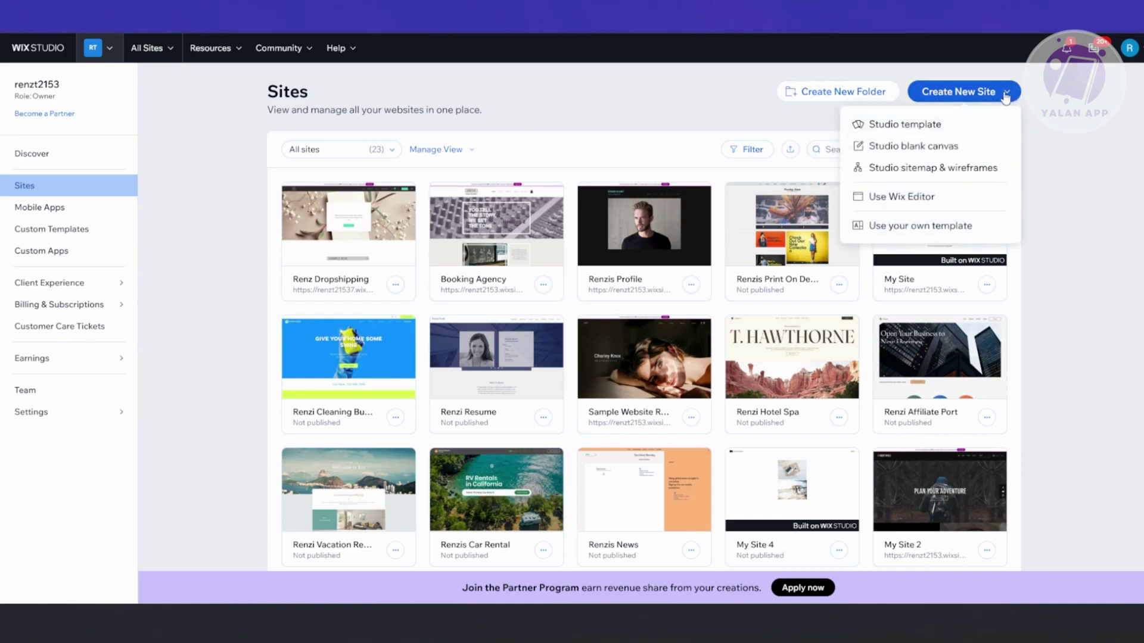
click(938, 204)
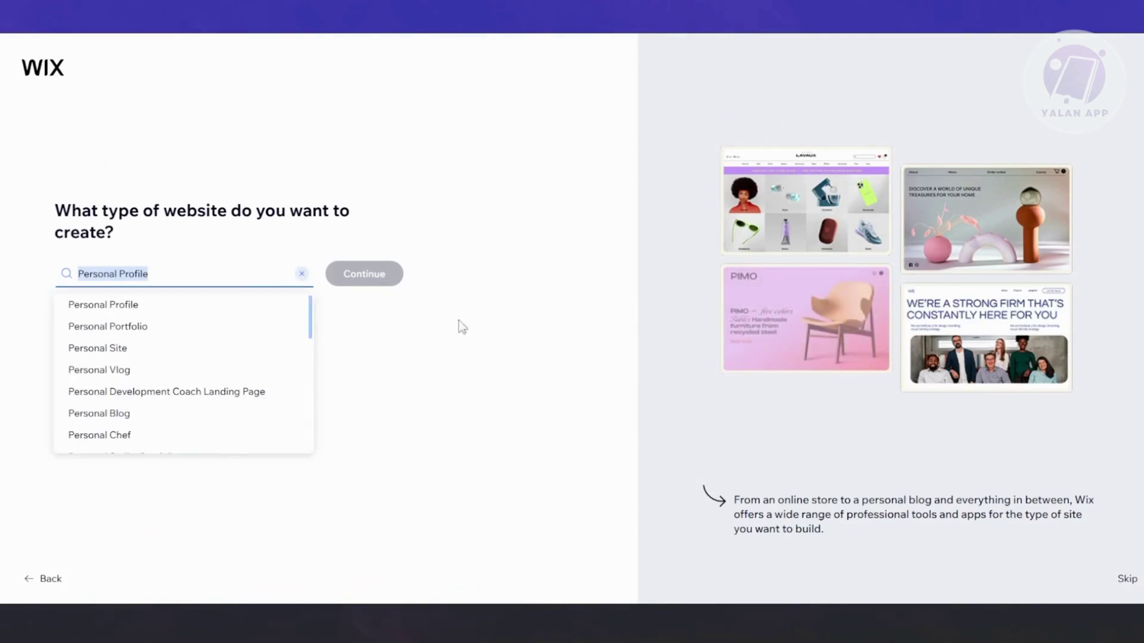
Search FOOD DELIVERY and set the site type to Food Delivery Service
click(303, 275)
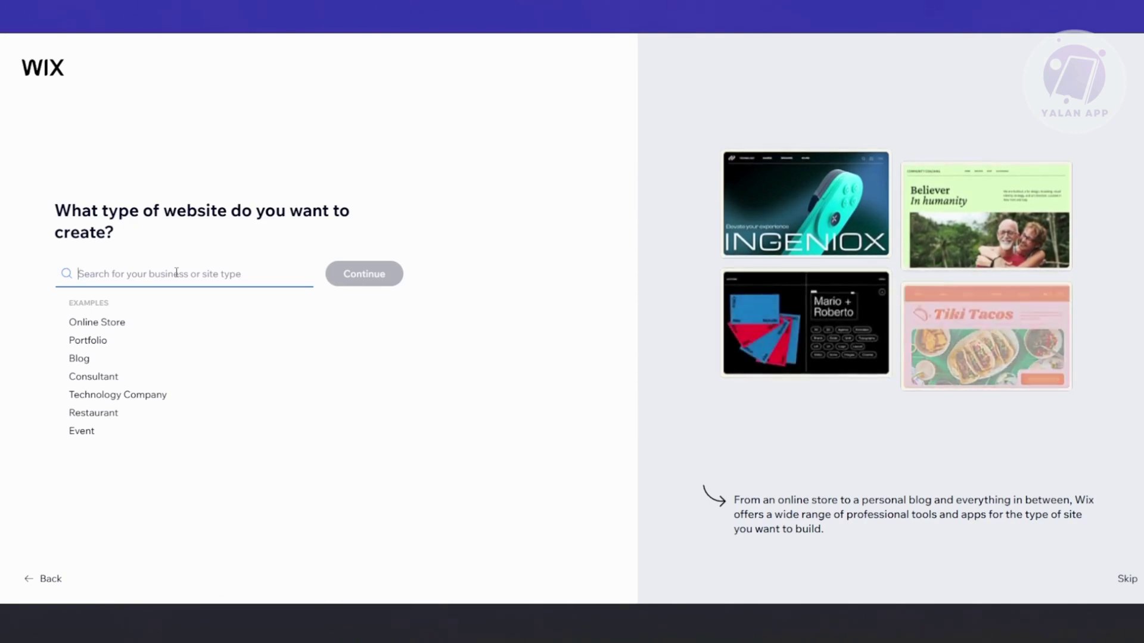
text(FOOD)
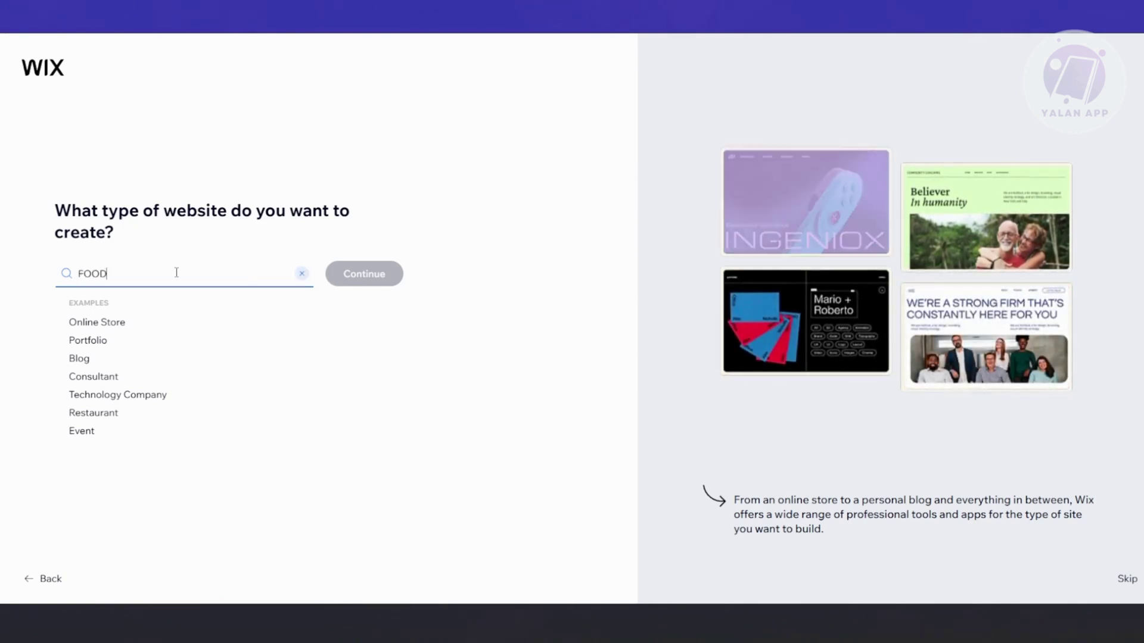
text( DELIVERY)
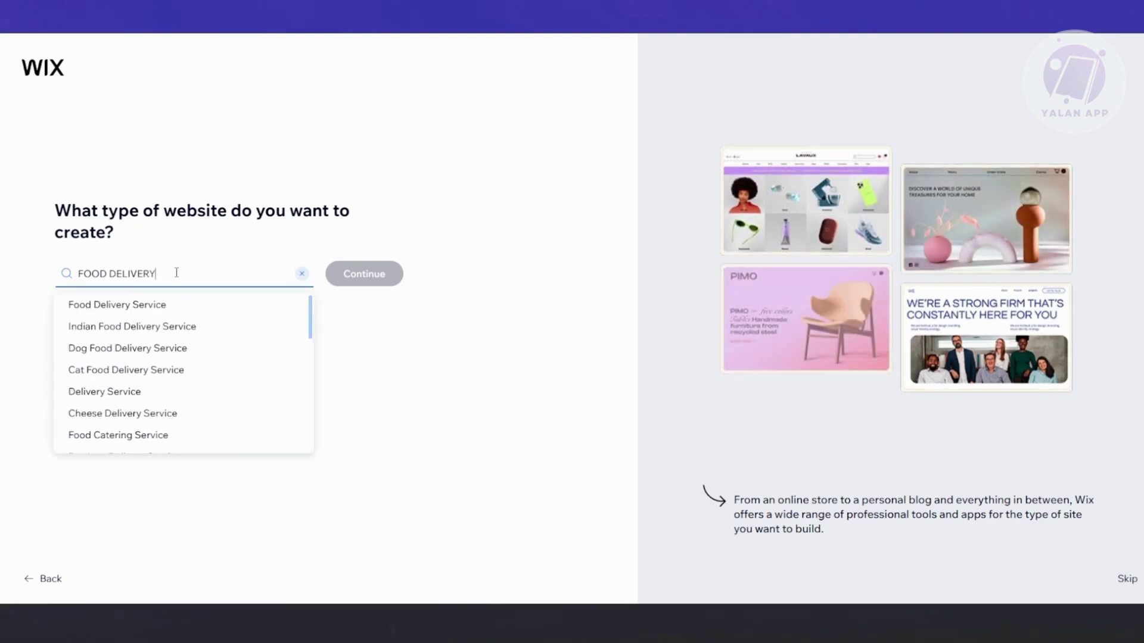
click(102, 304)
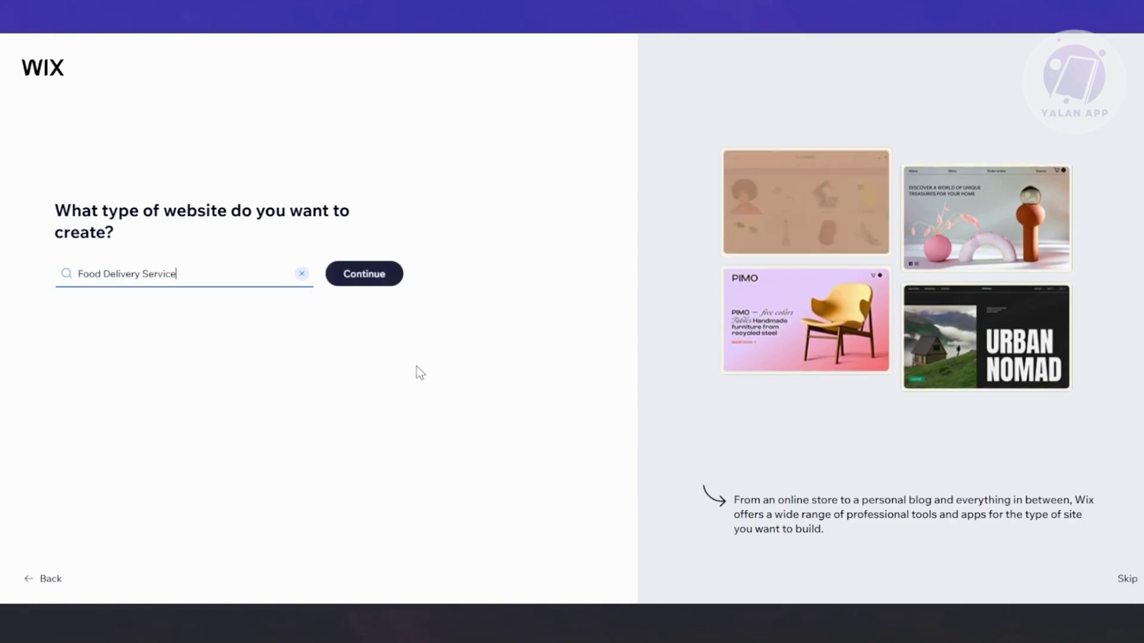
click(366, 274)
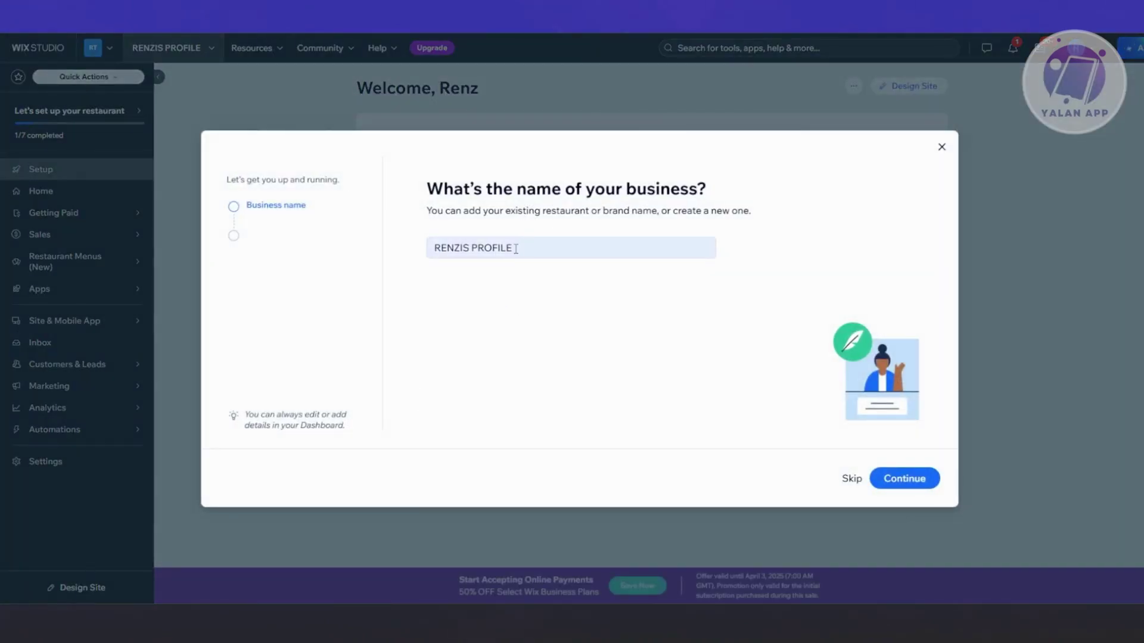
Replace PROFILE at the end of the business name with FOOD DEL and continue
click(474, 253)
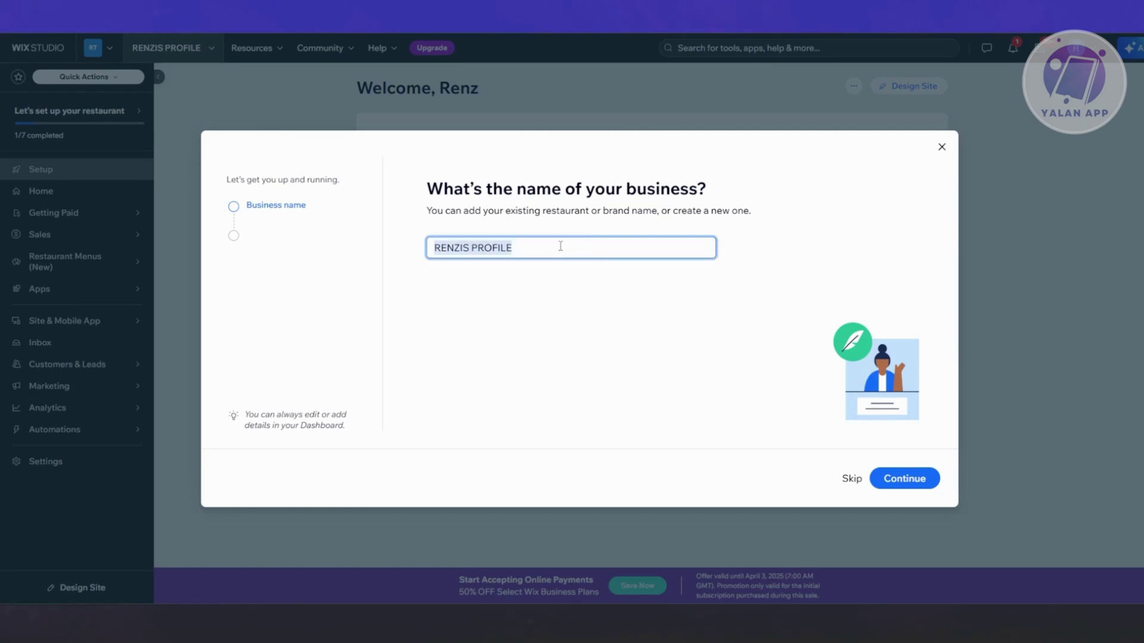
drag(534, 248, 476, 250)
text(FOOD V)
key(BackSpace)
text(DELIVERY)
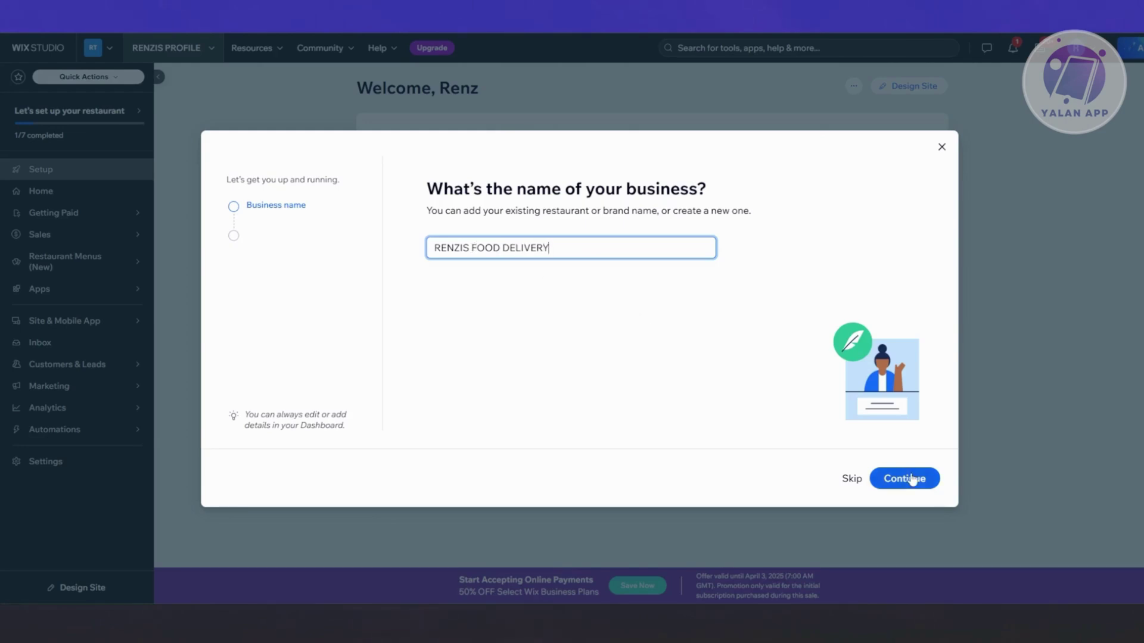
click(909, 480)
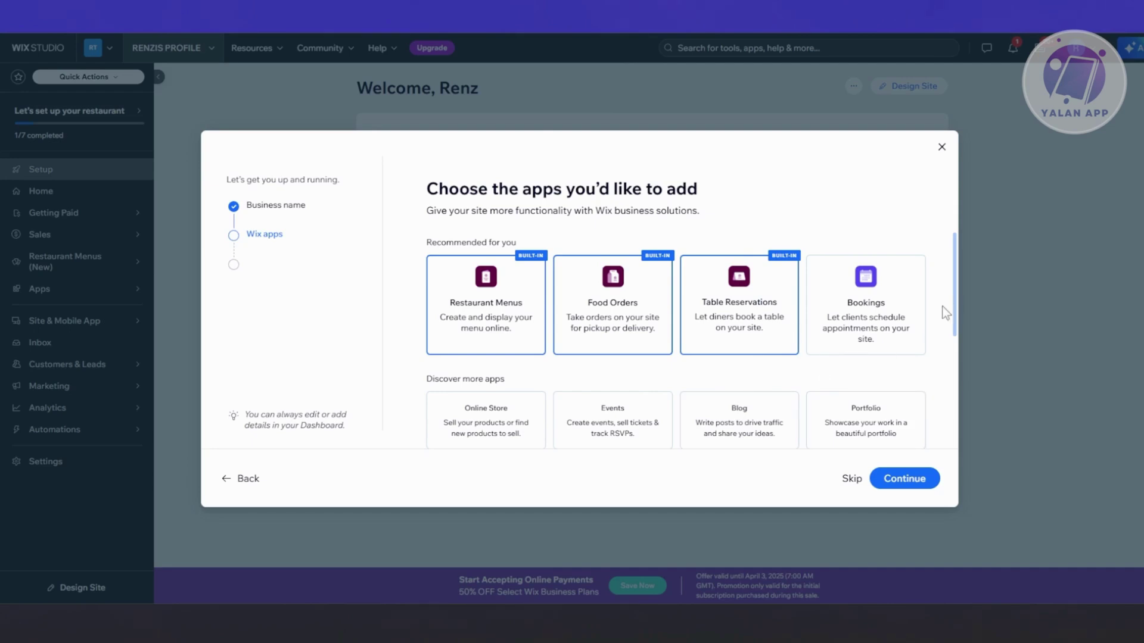
Confirm the apps as Restaurant Menus, Food Orders and Table Reservations, with Bookings left unticked
click(882, 313)
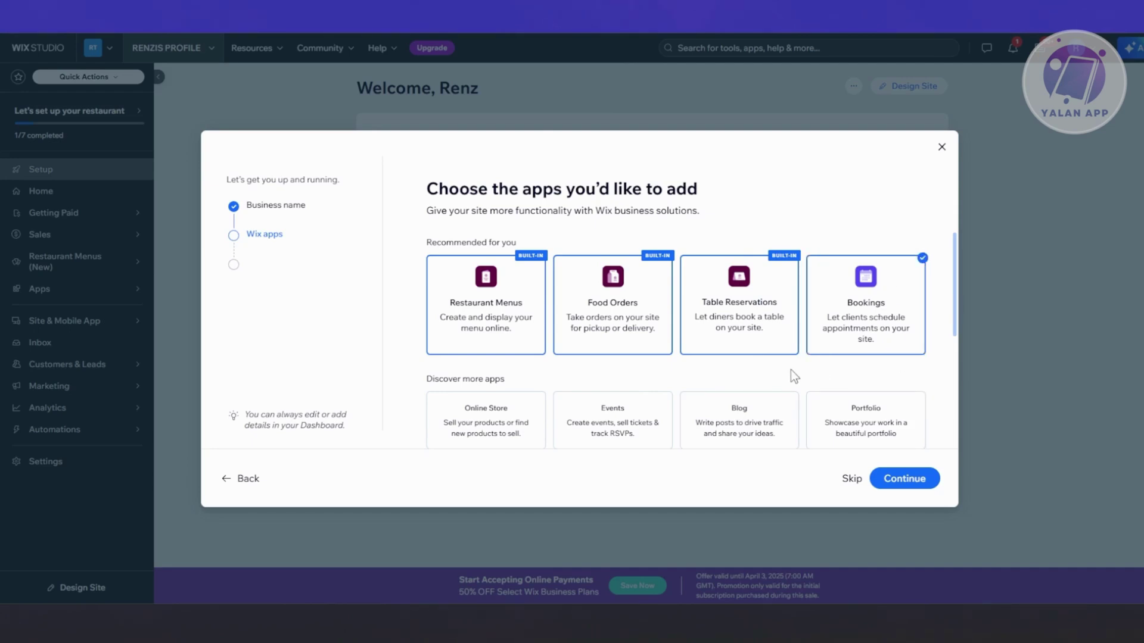
click(860, 302)
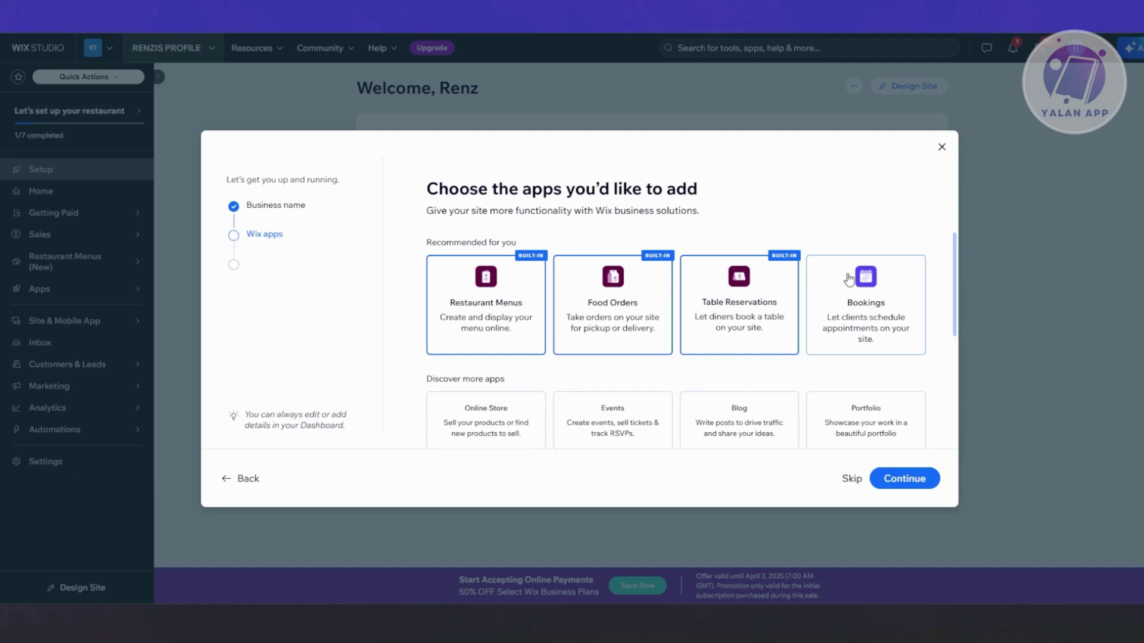
scroll(756, 379, down, 3)
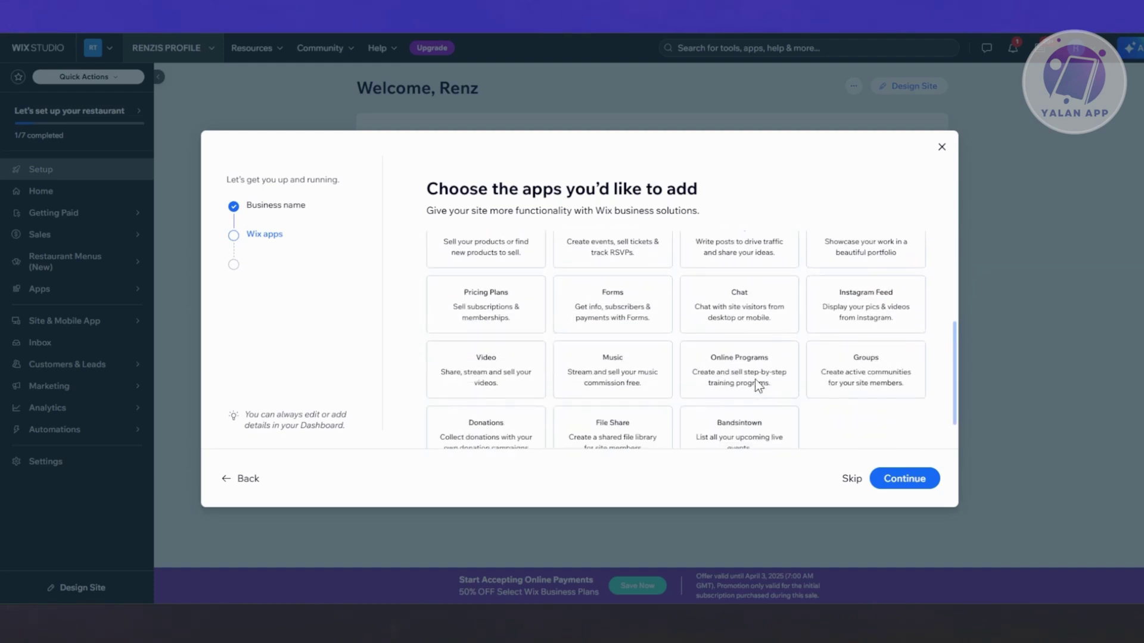
scroll(805, 417, down, 1)
scroll(806, 414, up, 3)
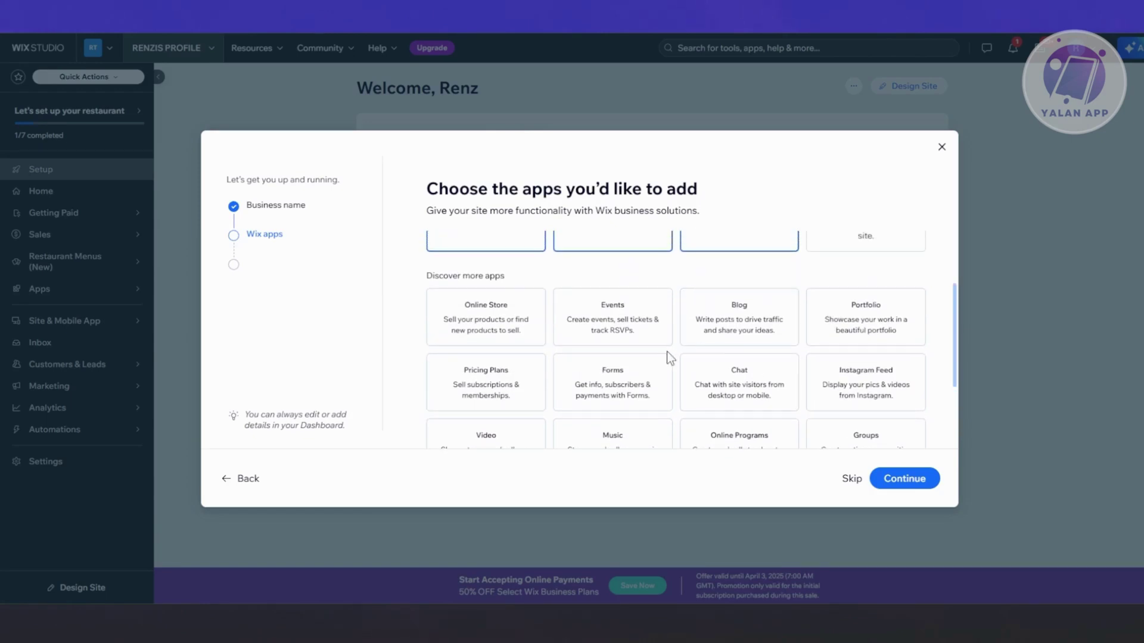
scroll(727, 352, down, 1)
scroll(532, 355, down, 1)
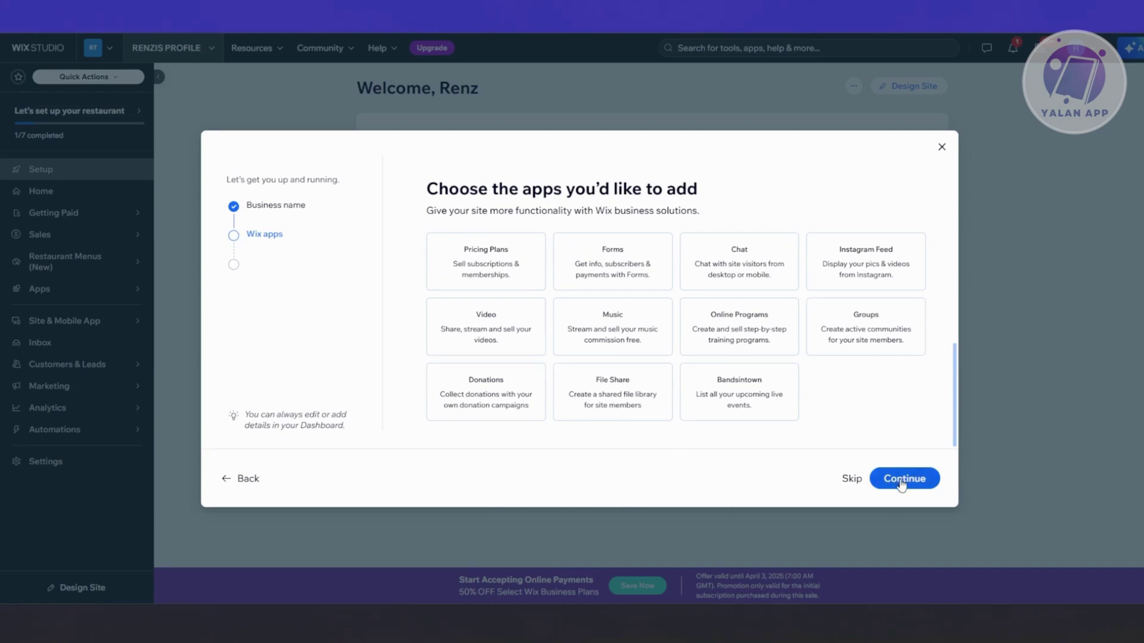
scroll(882, 408, up, 5)
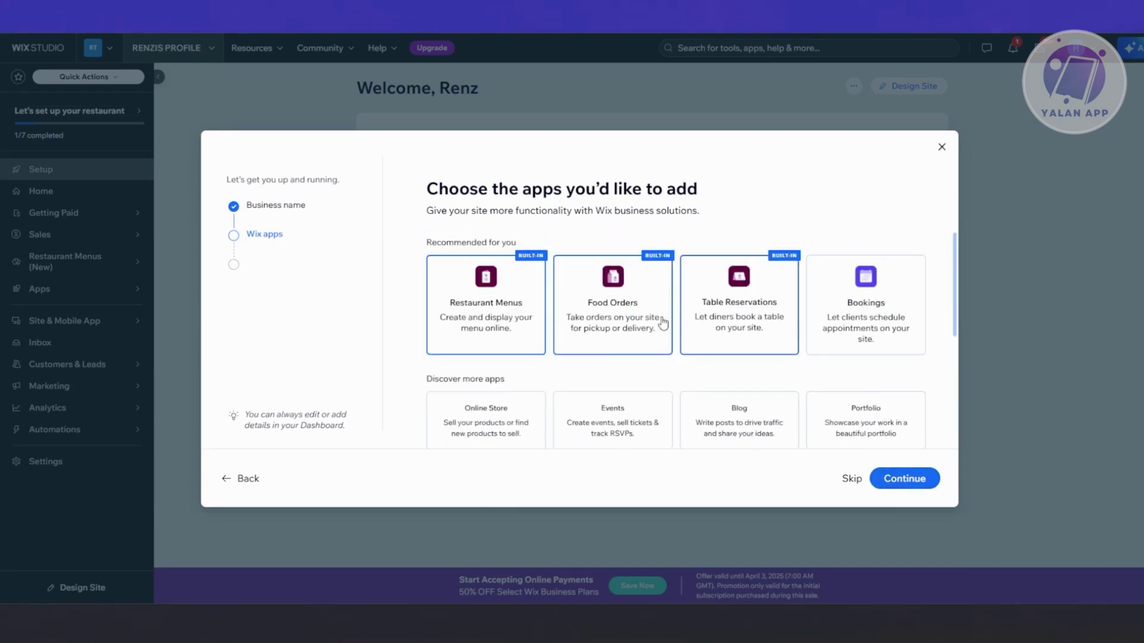
click(904, 483)
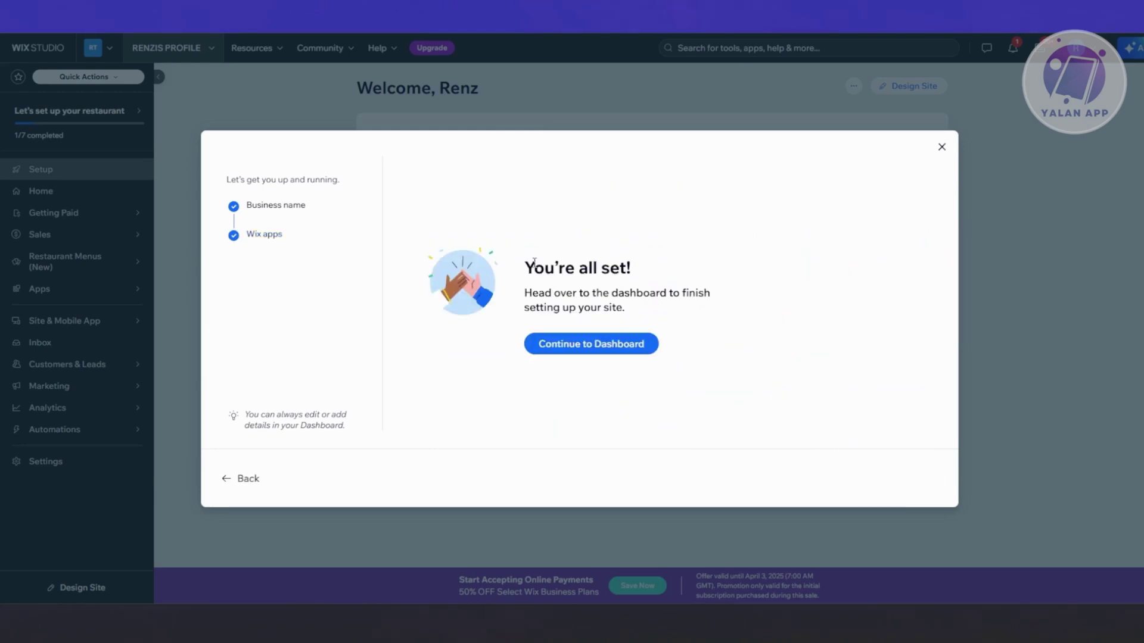
Continue to the restaurant dashboard and choose Design Site from the setup checklist
drag(535, 262, 653, 251)
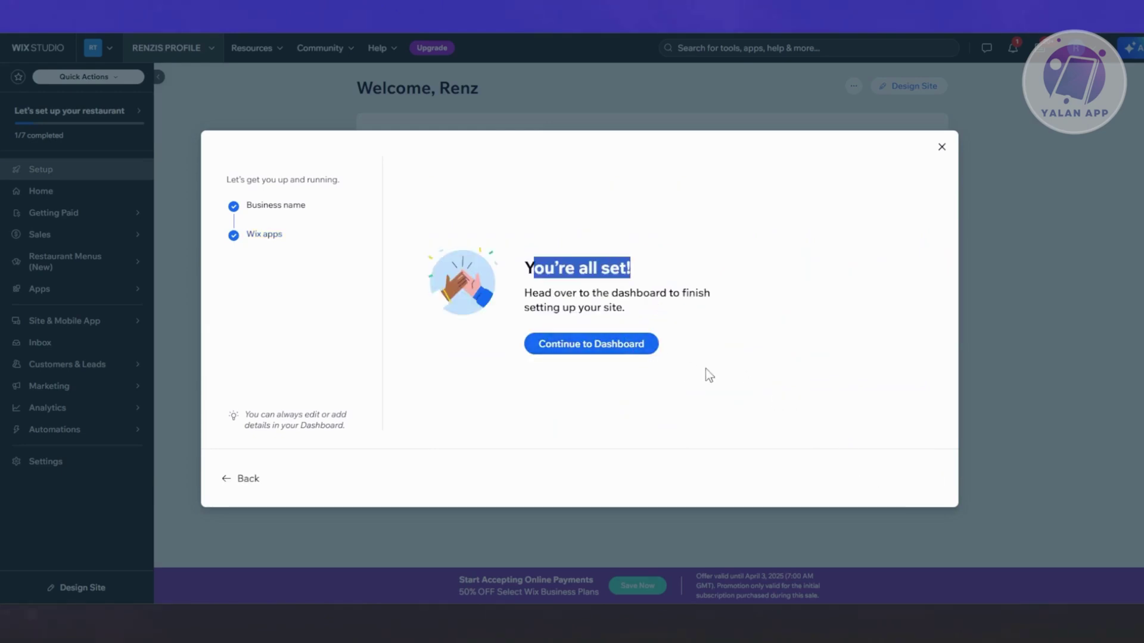
click(634, 346)
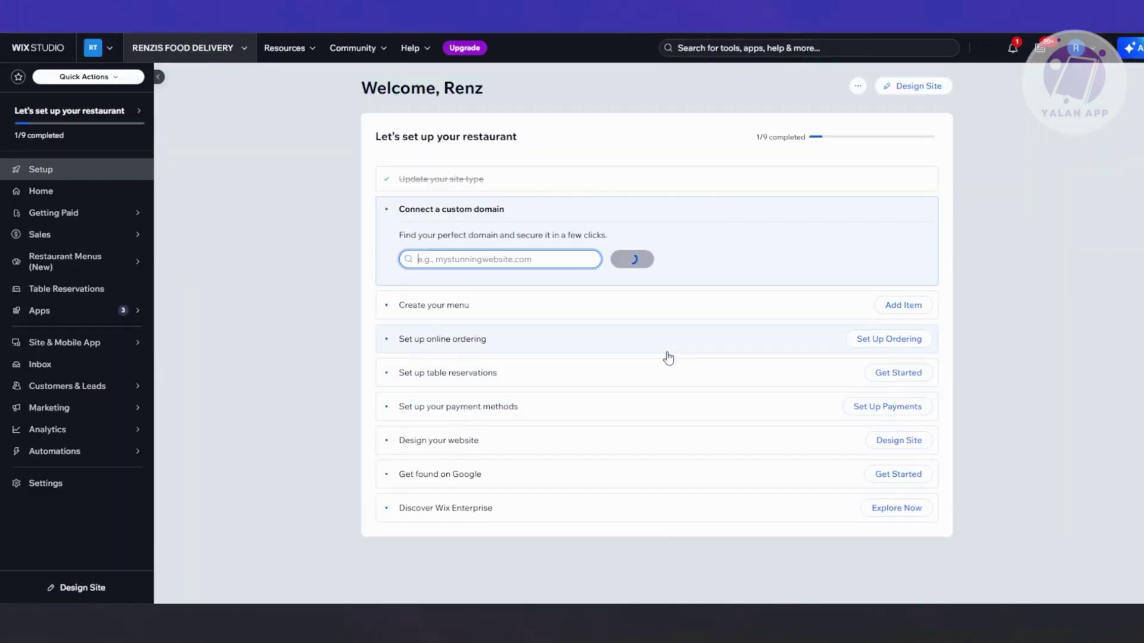
scroll(255, 402, down, 1)
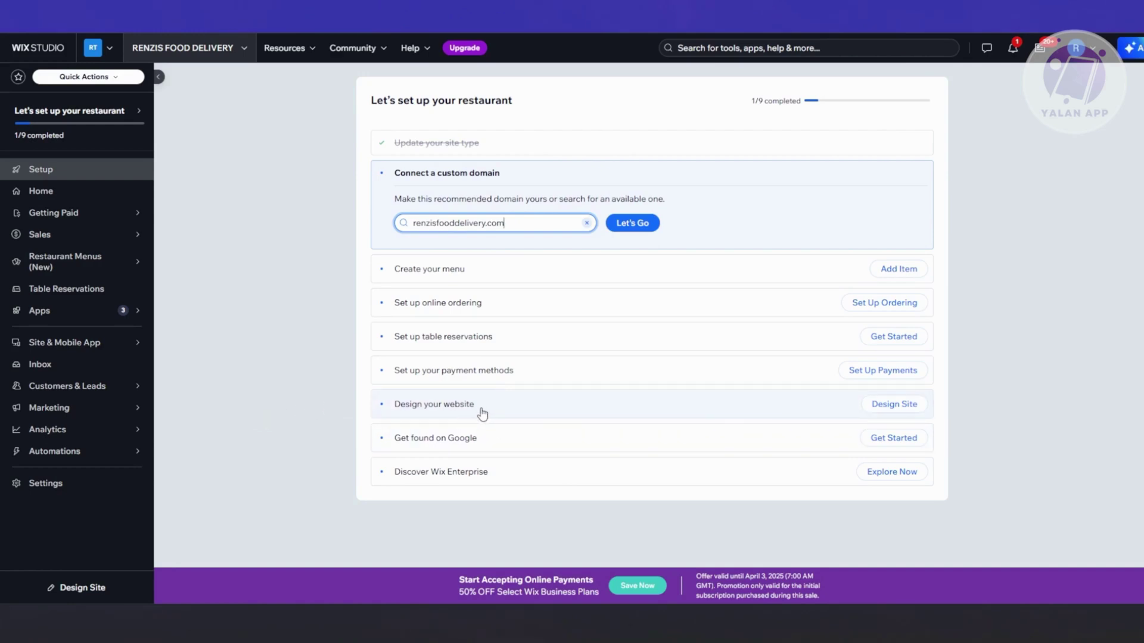
click(915, 407)
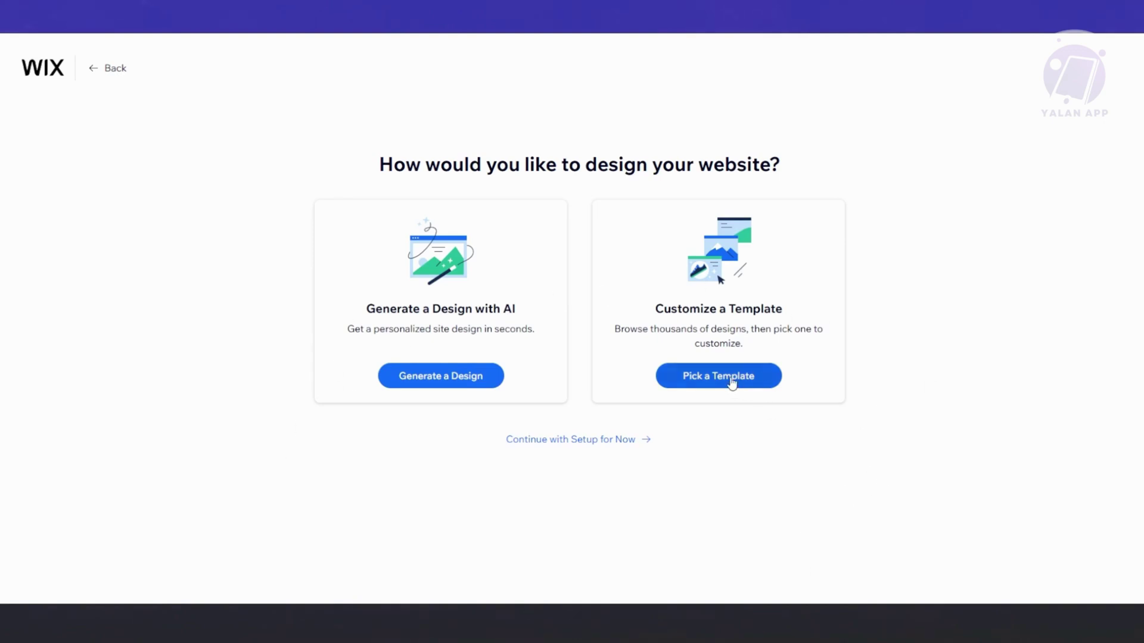
Open the Fast Food Restaurant template from the template gallery in the editor
click(761, 386)
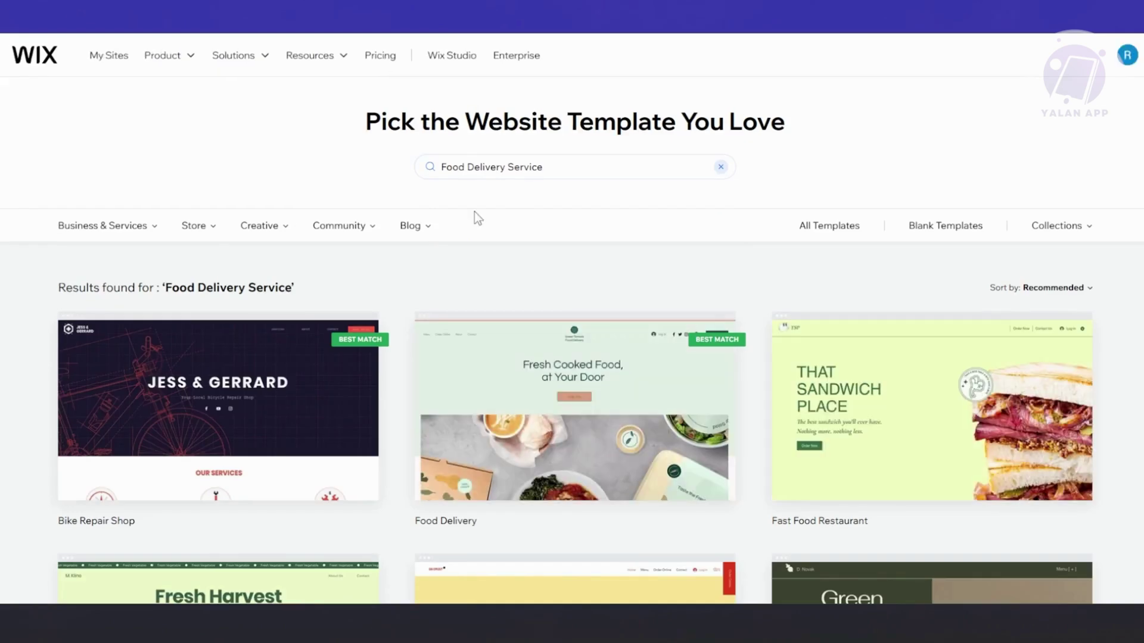
scroll(537, 239, down, 6)
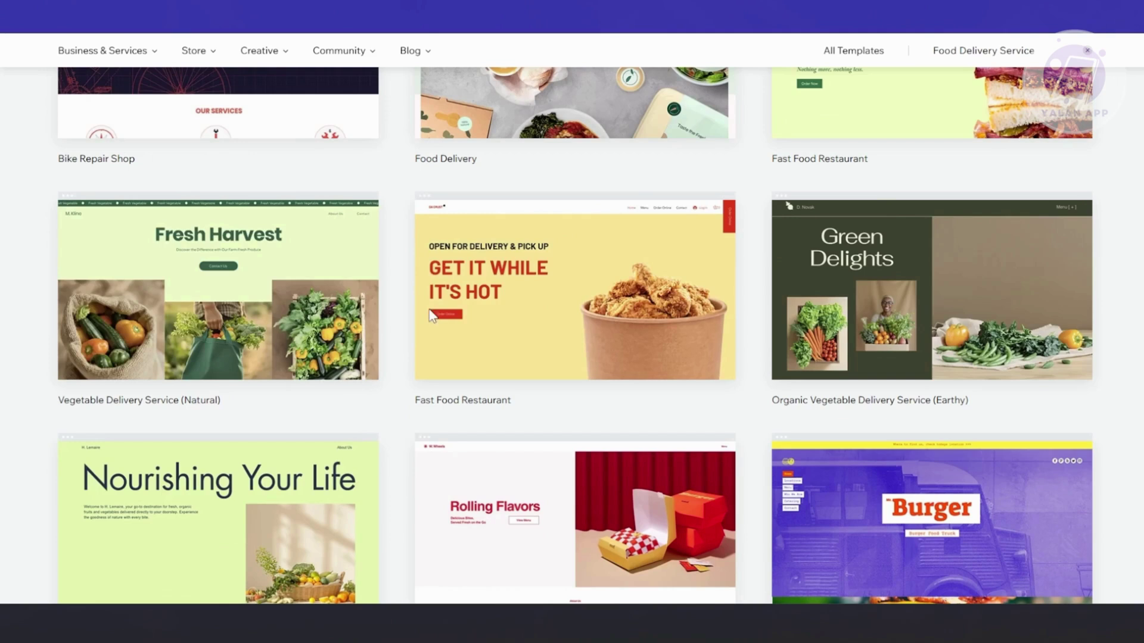
mouse_move(448, 298)
click(592, 278)
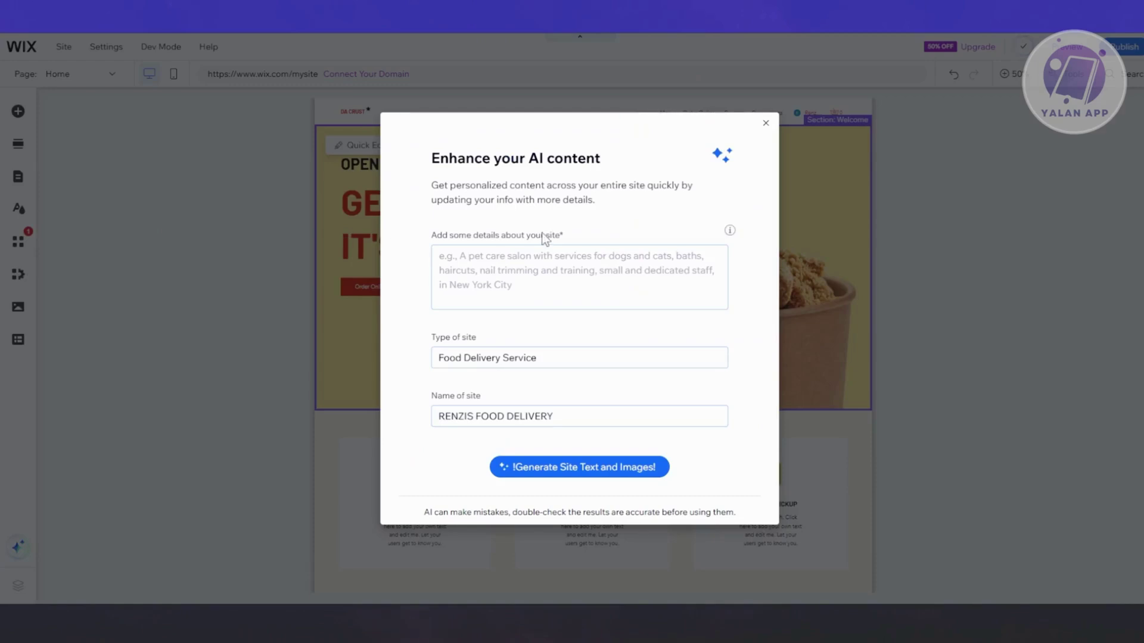
Close the AI content offer, zoom to 100%, and inspect the GET IT WHILE IT'S HOT heading's text settings
click(766, 123)
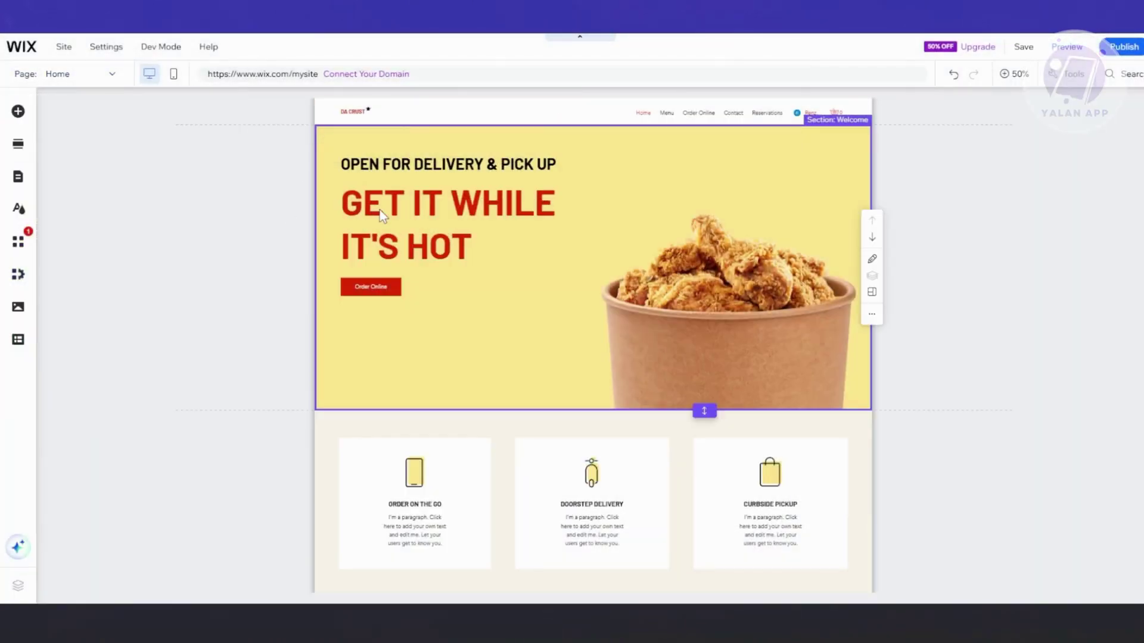
click(431, 208)
click(312, 257)
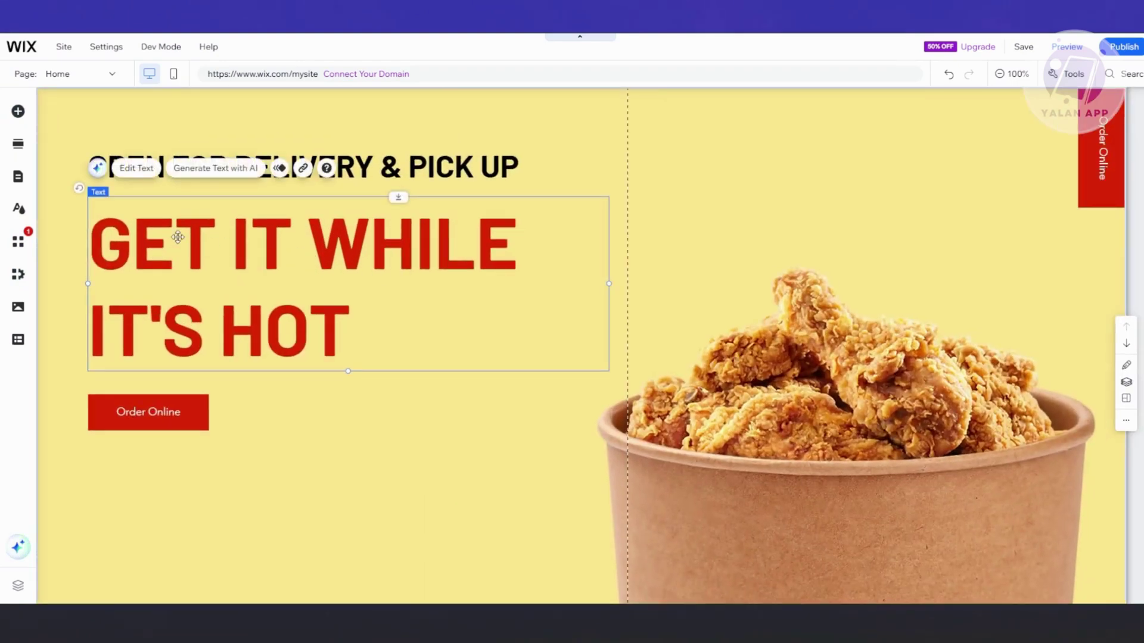
double_click(210, 235)
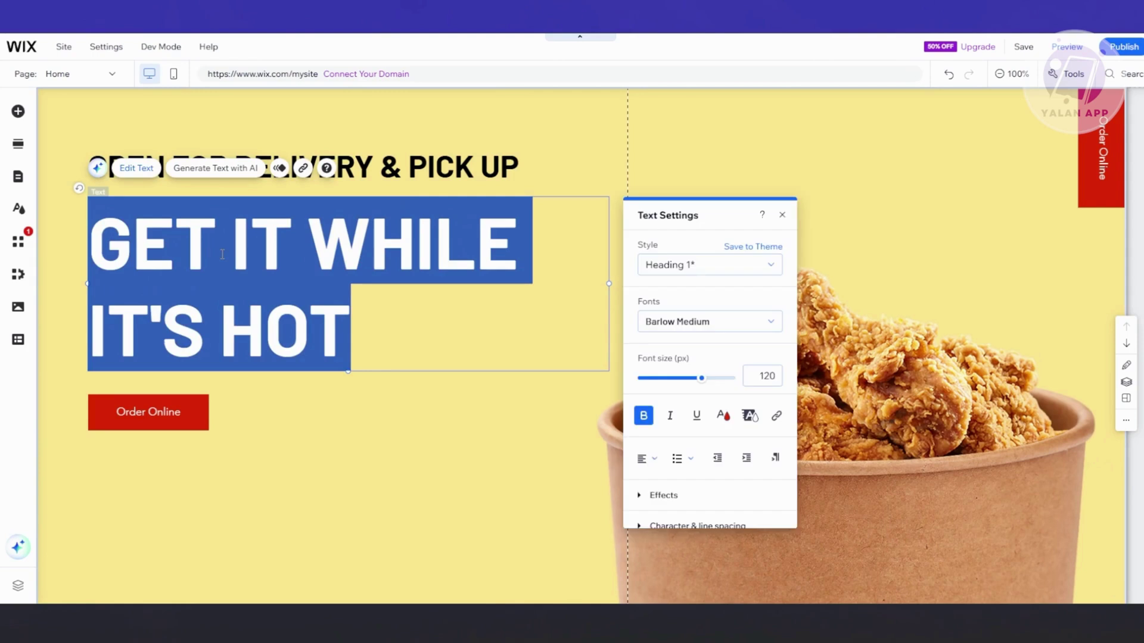
click(222, 255)
drag(328, 317, 99, 237)
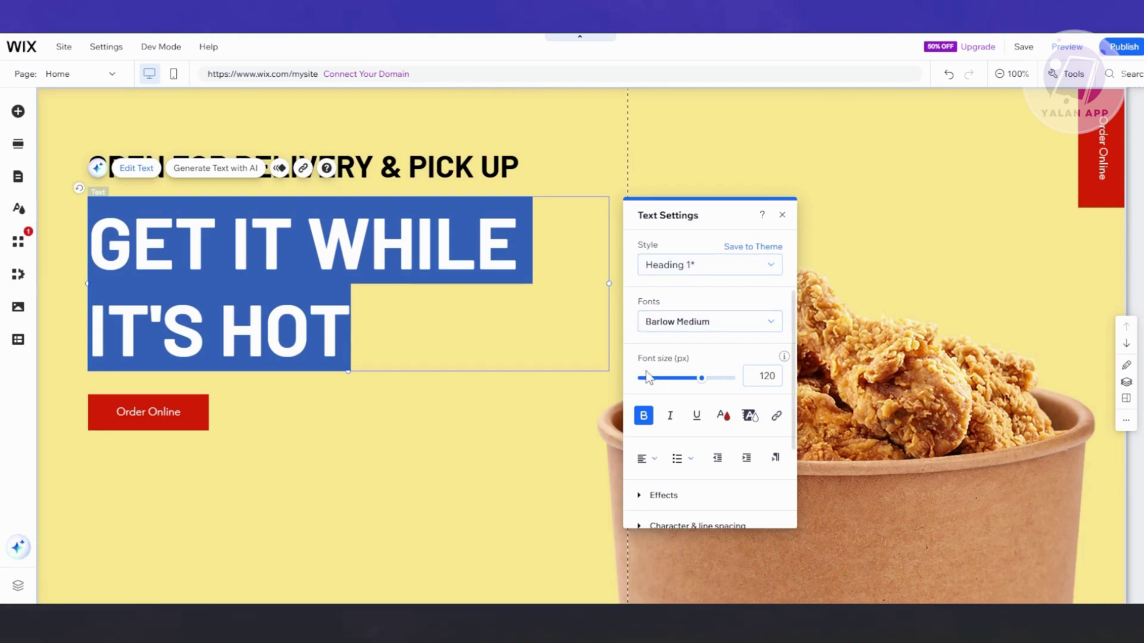
scroll(661, 446, down, 1)
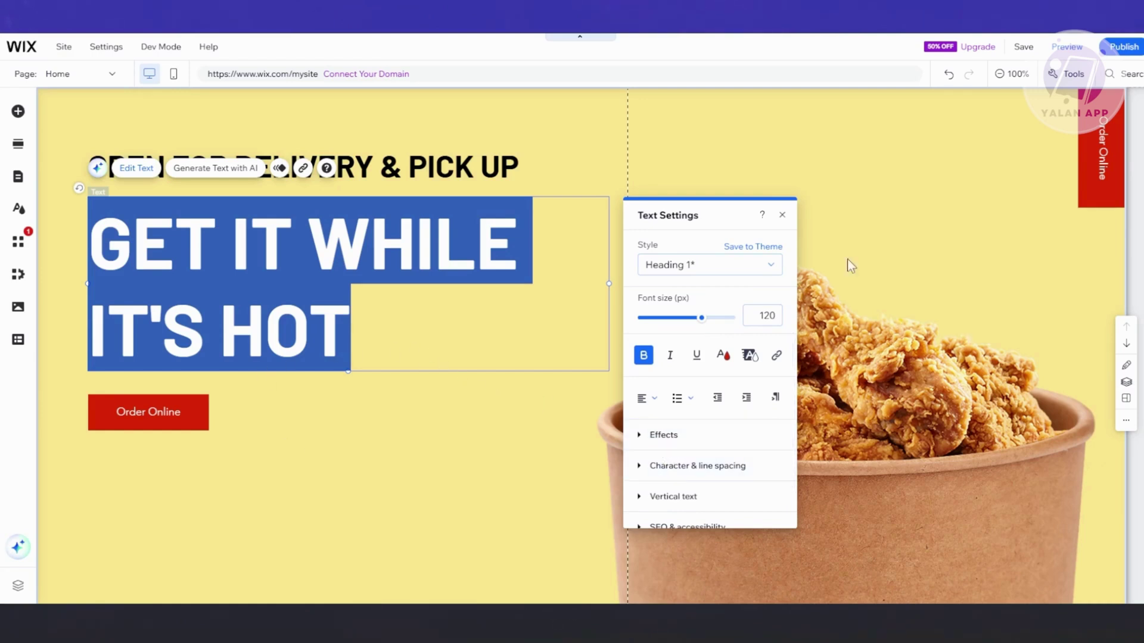
click(368, 393)
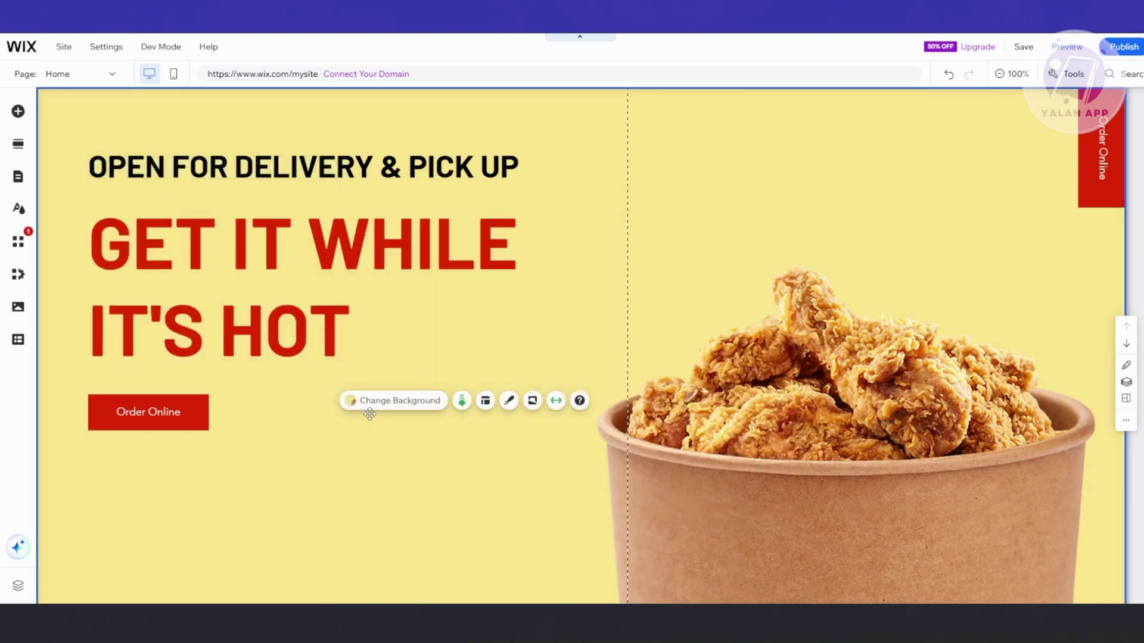
click(141, 410)
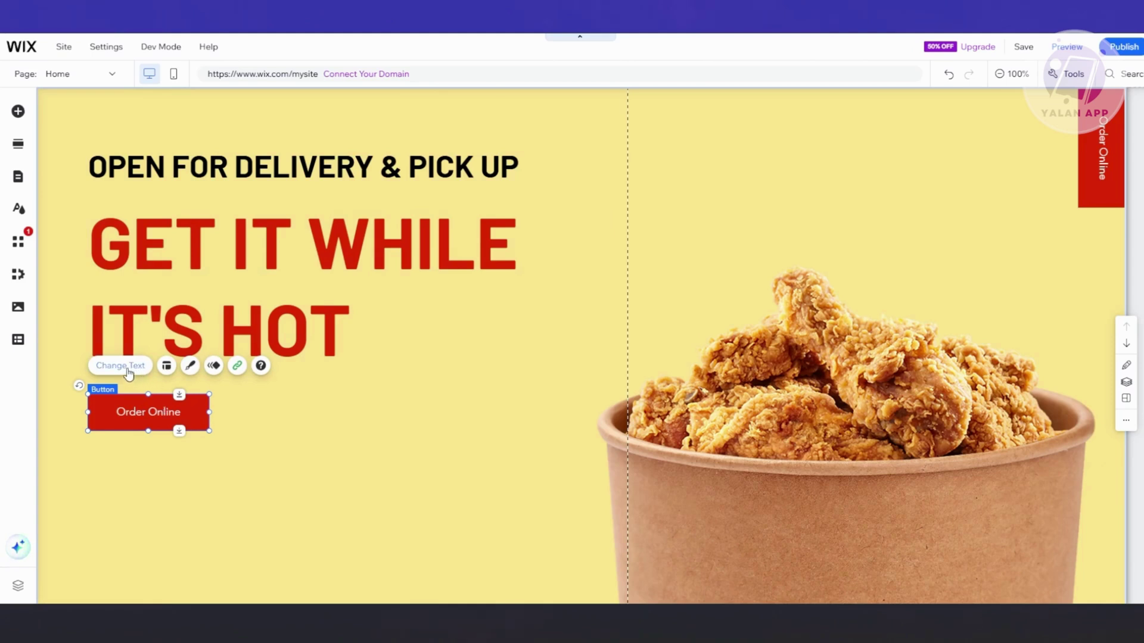
click(191, 367)
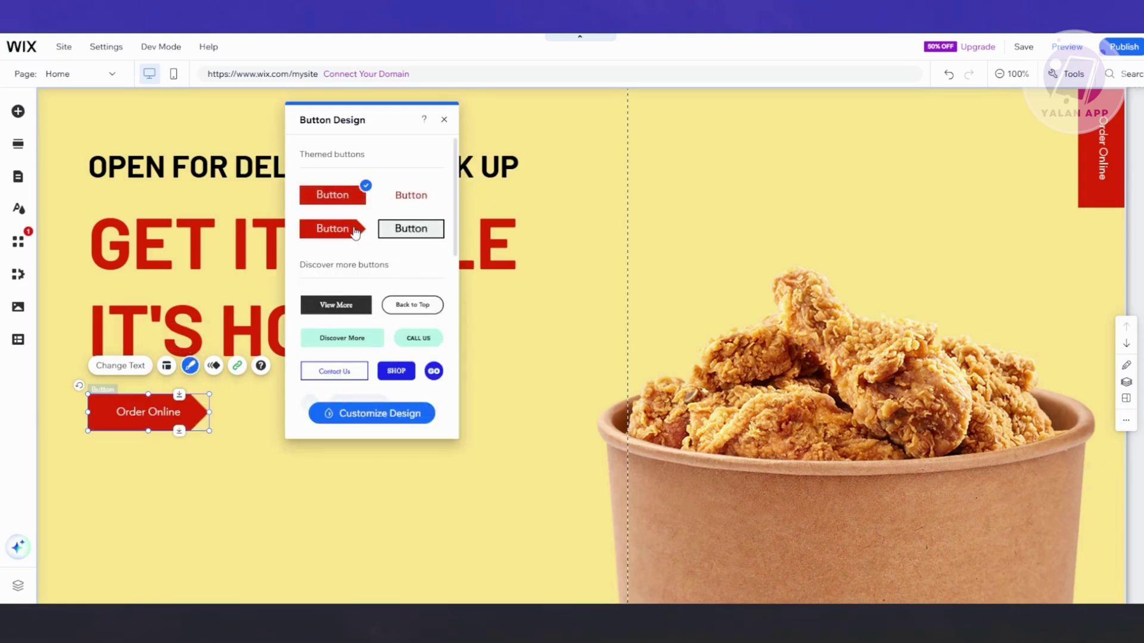
scroll(408, 337, down, 5)
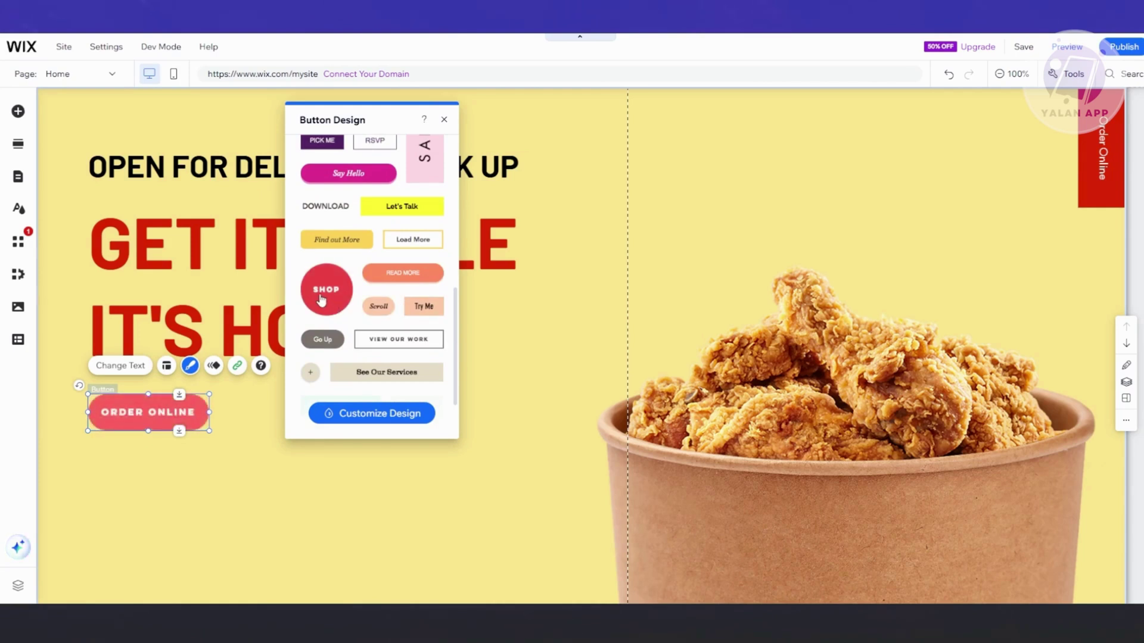
scroll(321, 299, up, 5)
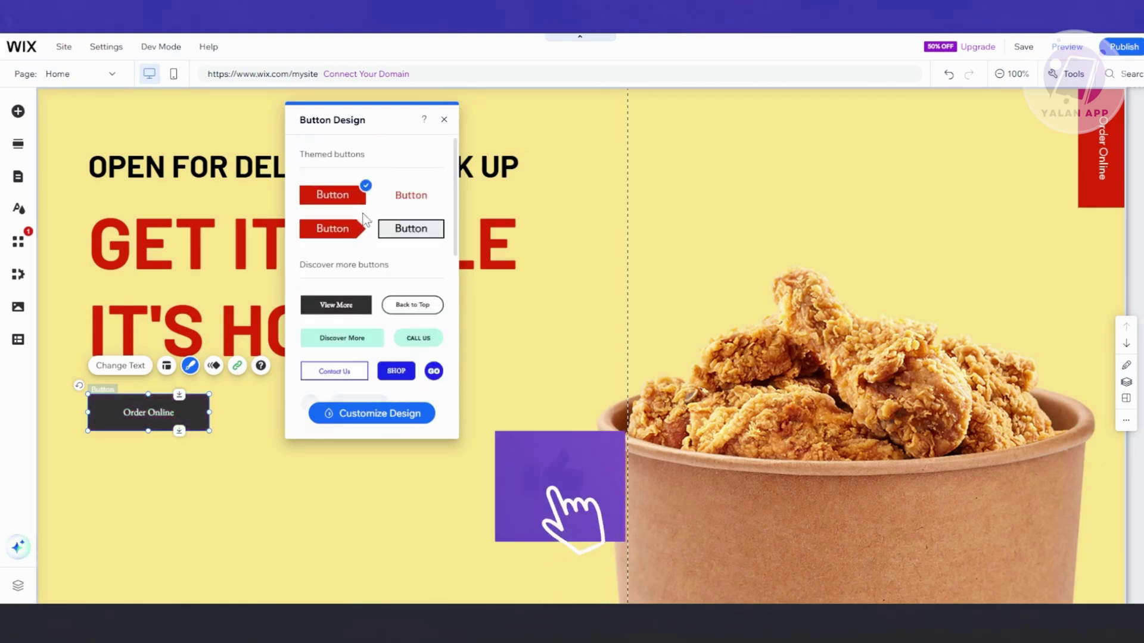
scroll(365, 219, down, 5)
click(352, 414)
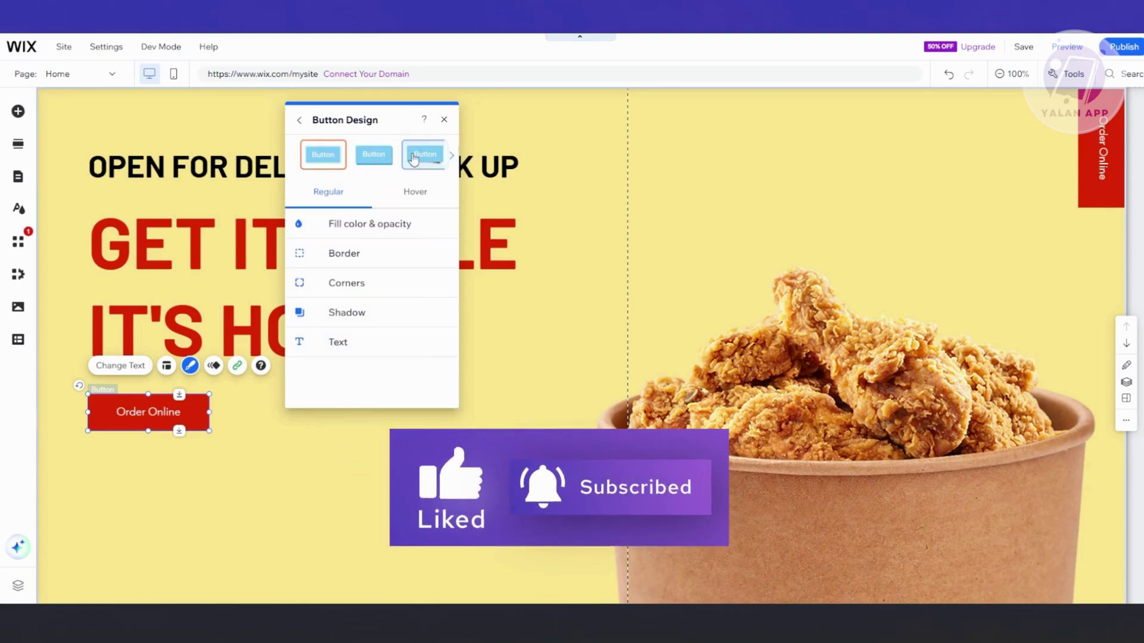
click(444, 120)
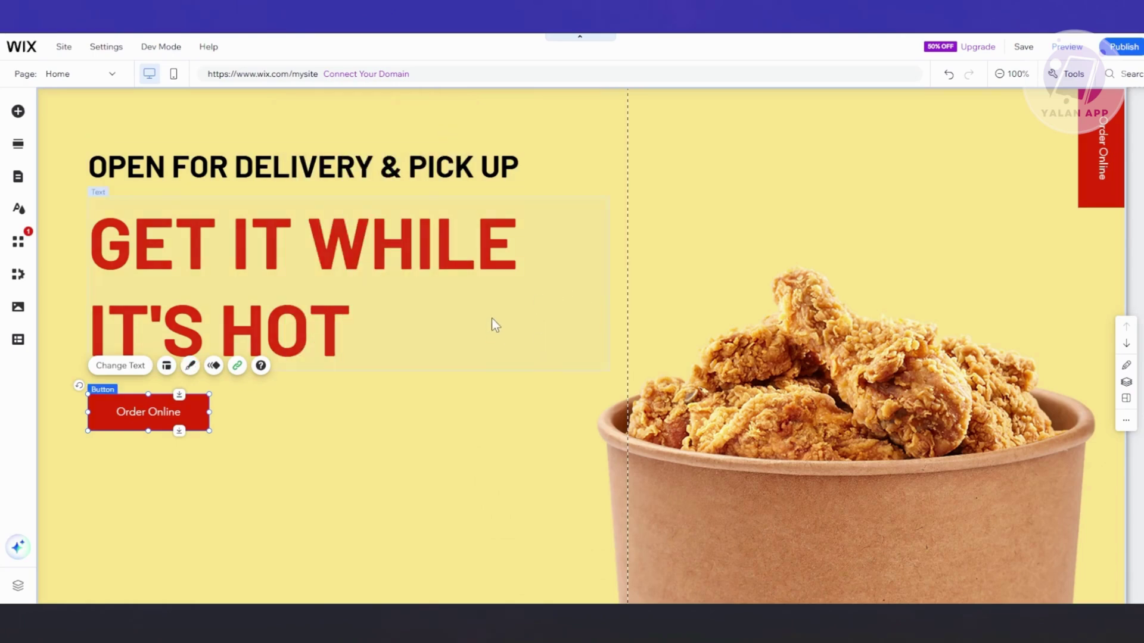
scroll(492, 322, down, 10)
scroll(490, 324, up, 9)
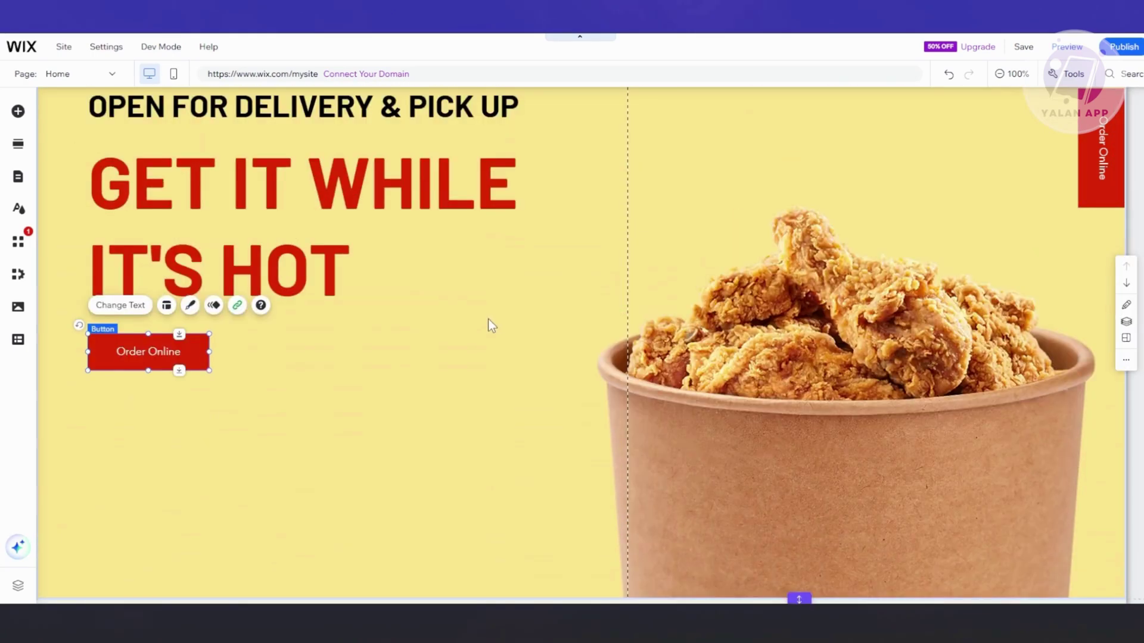
Browse the Text, Button, Decorative and Gallery elements, then show Add Section's Welcome layouts
click(18, 113)
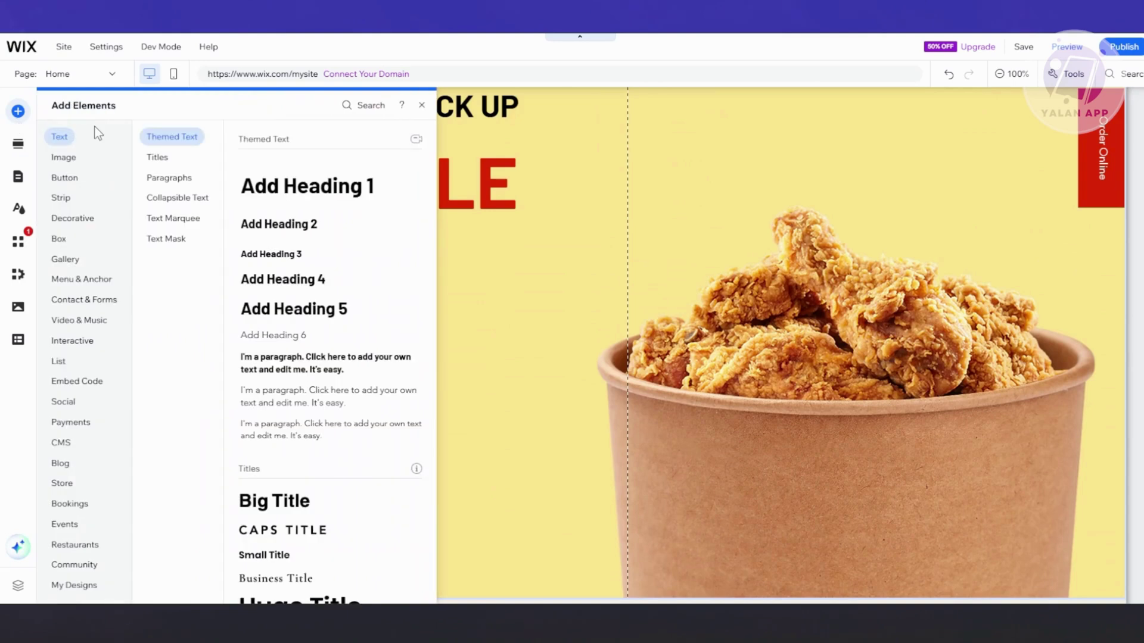
click(74, 177)
click(83, 218)
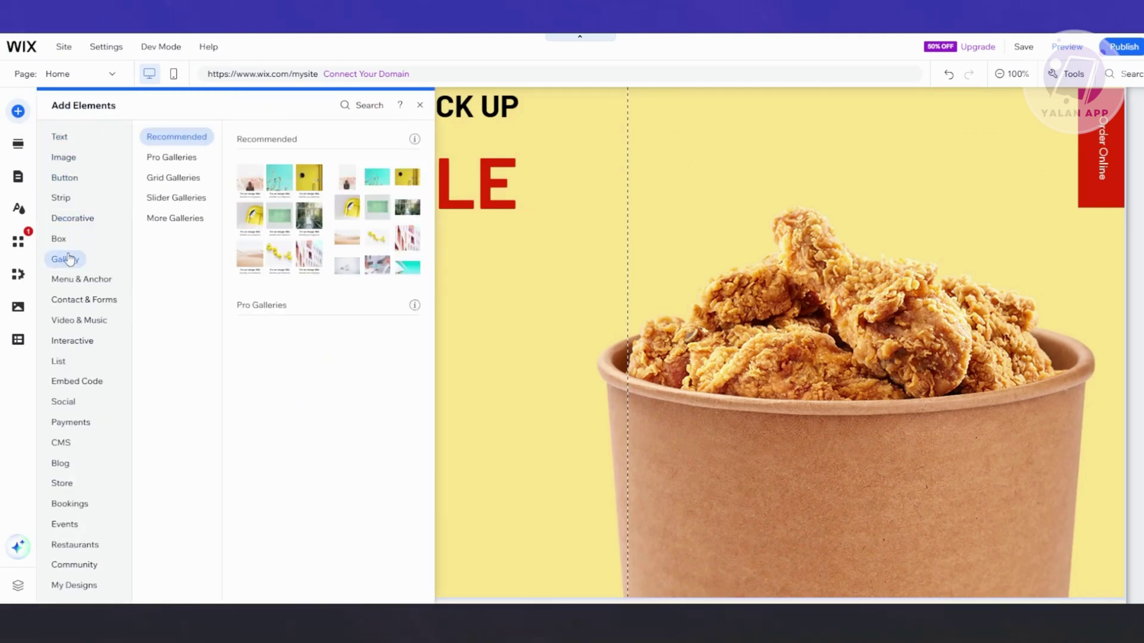
mouse_move(104, 299)
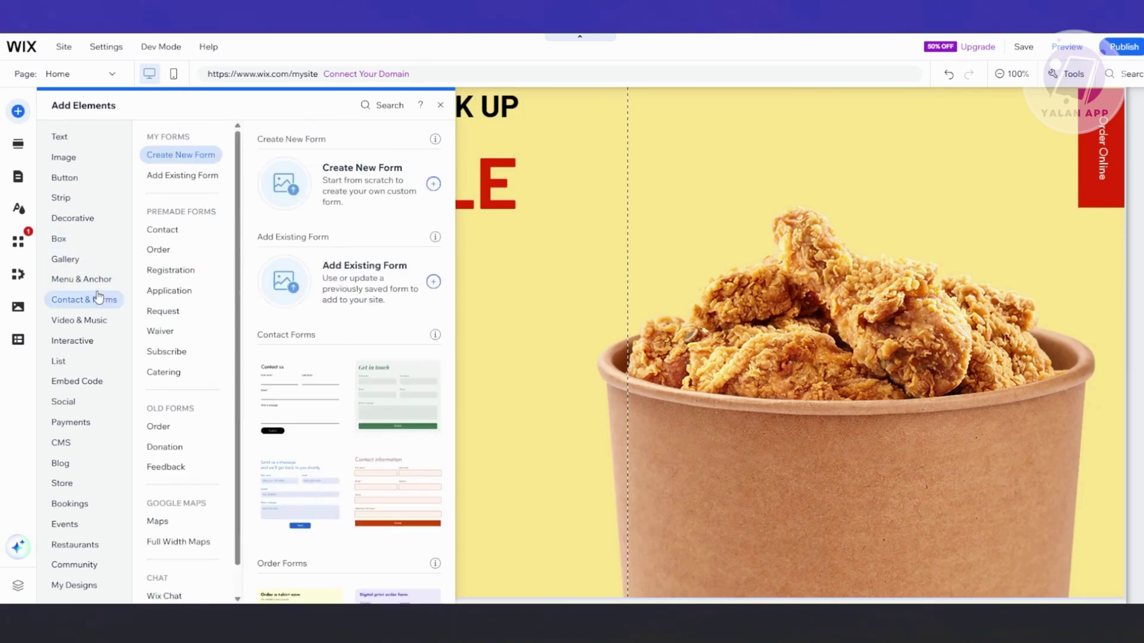
mouse_move(89, 279)
click(179, 216)
mouse_move(67, 260)
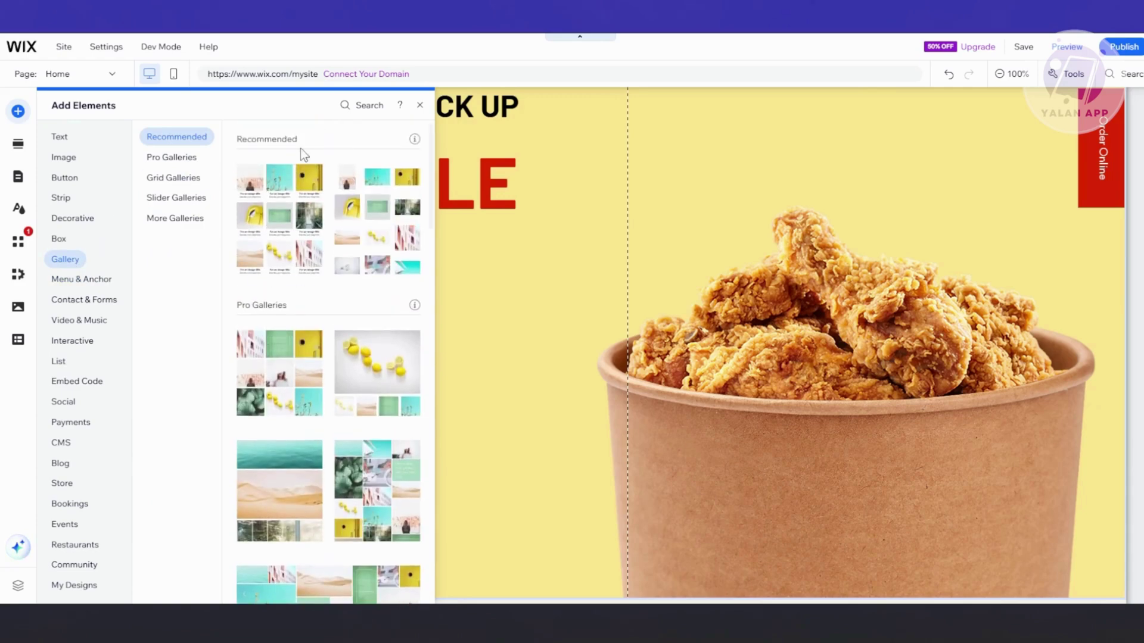
click(420, 105)
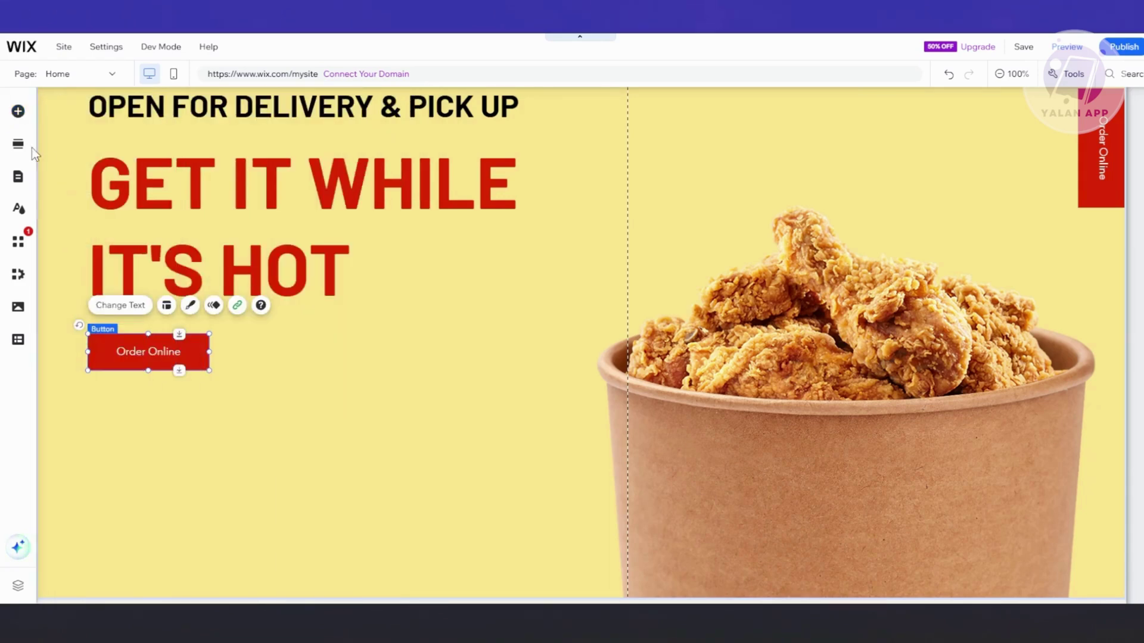
click(18, 145)
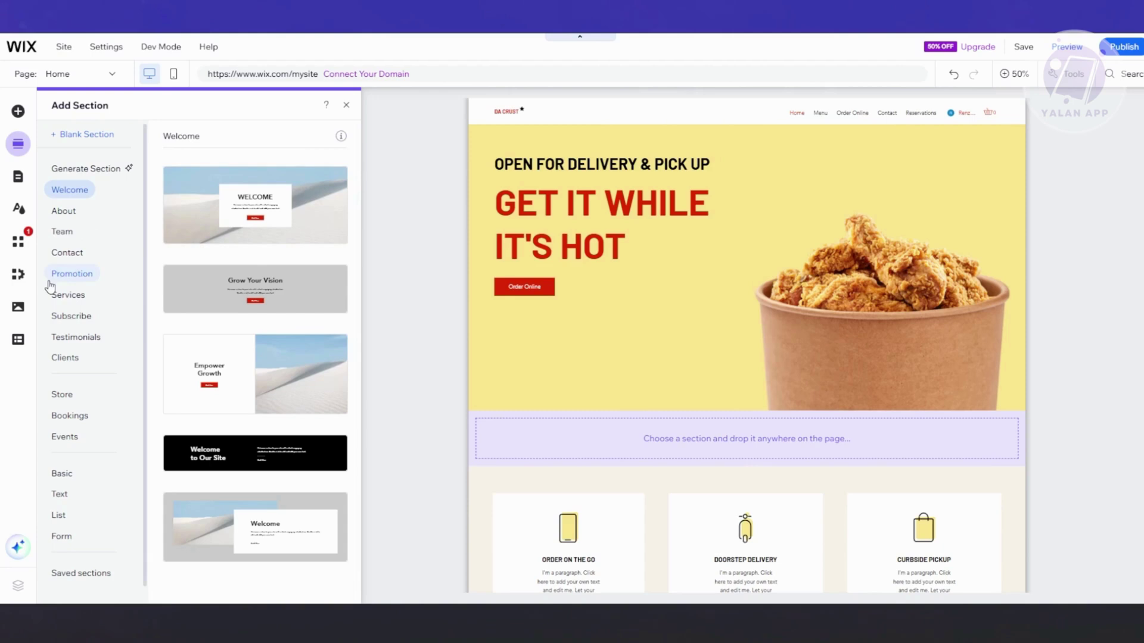
Browse the About and Contact section layouts, then bring up Pages & Menu
click(65, 212)
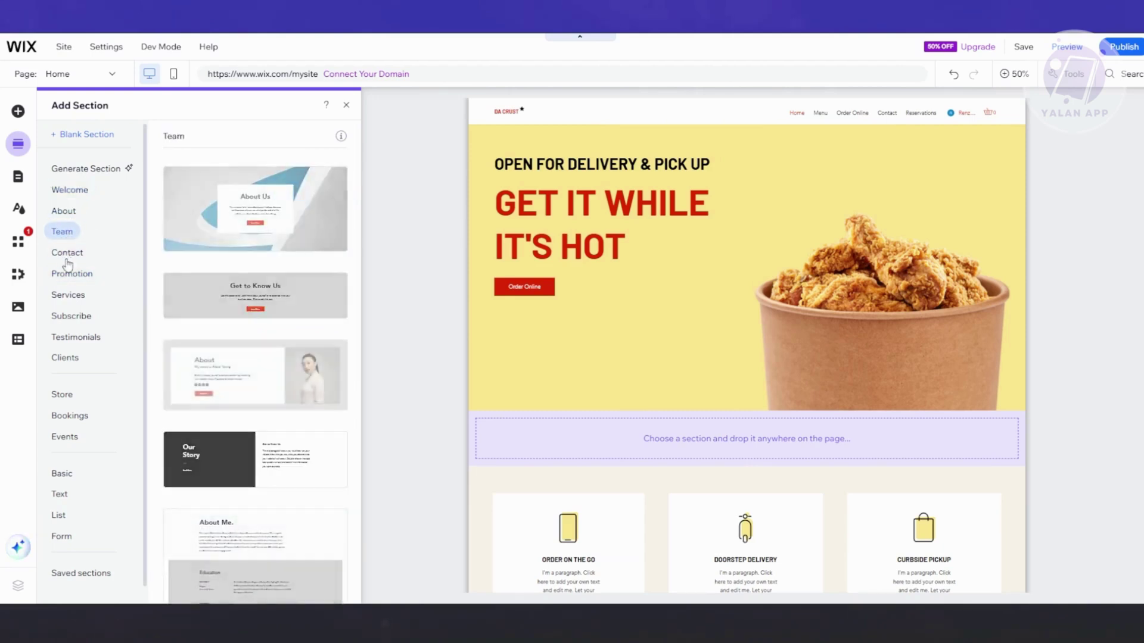
click(67, 255)
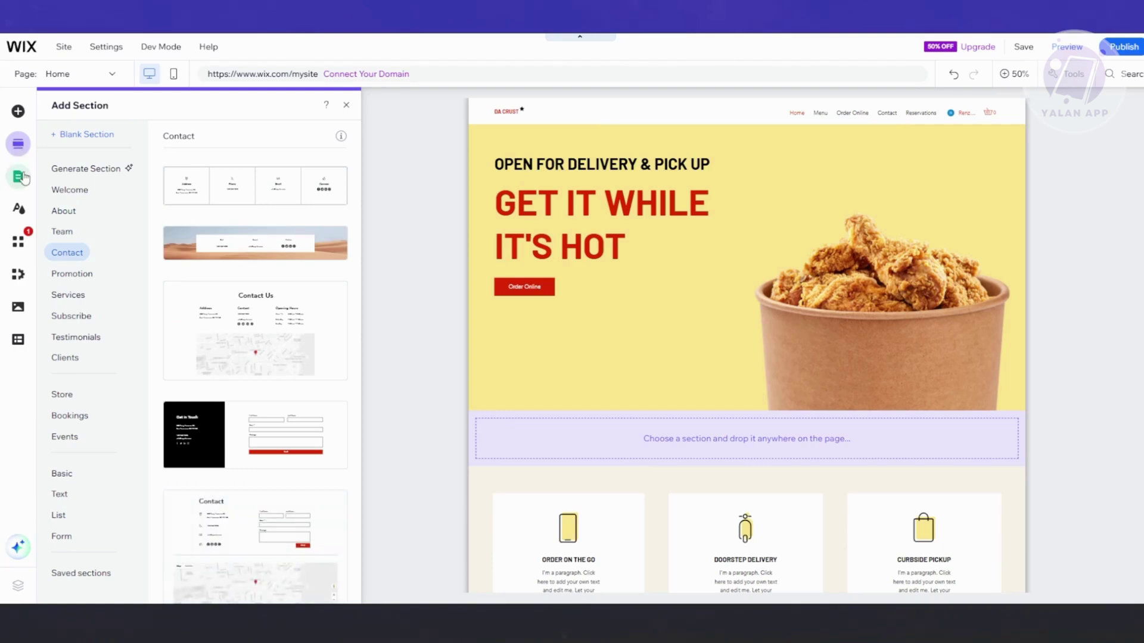
click(23, 177)
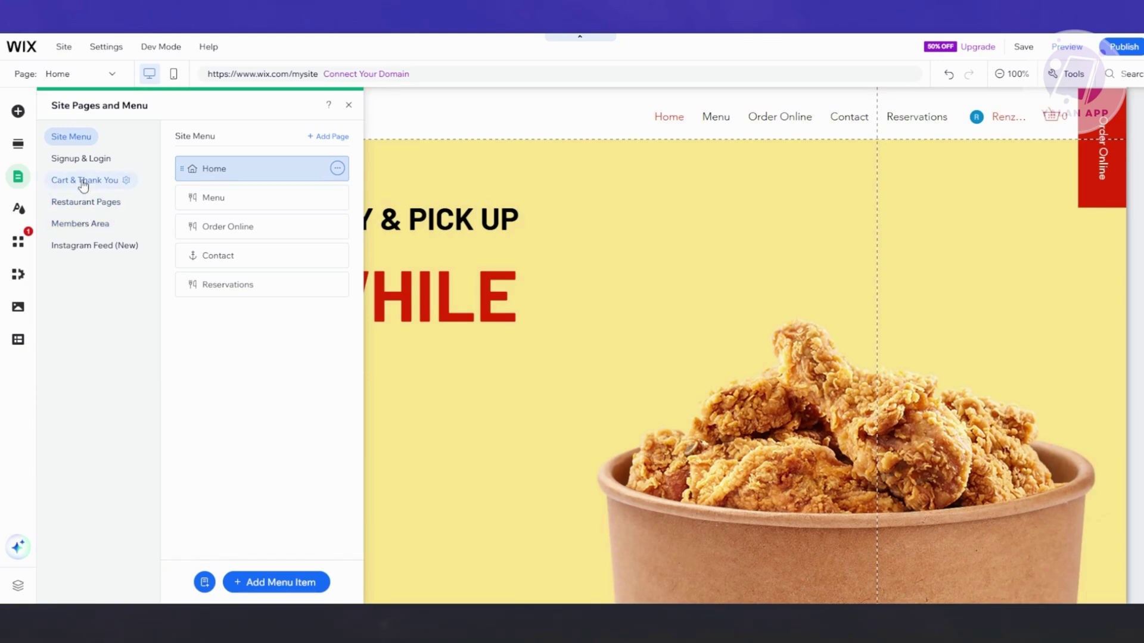
View the Signup & Login forms, then bring up the Site Design theme settings
click(84, 160)
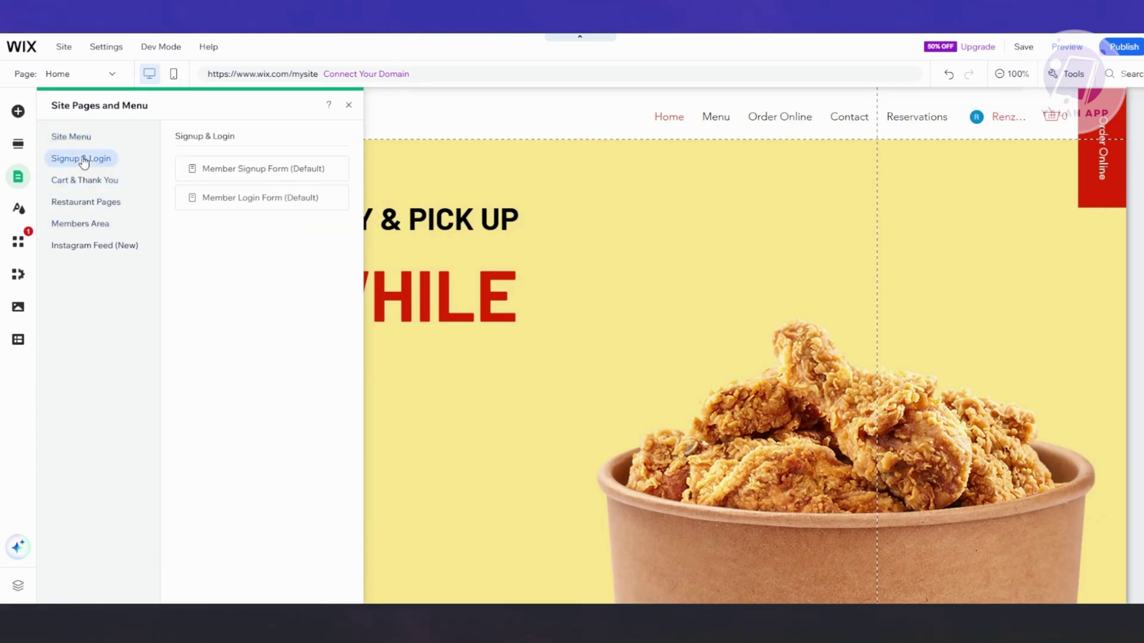
click(19, 218)
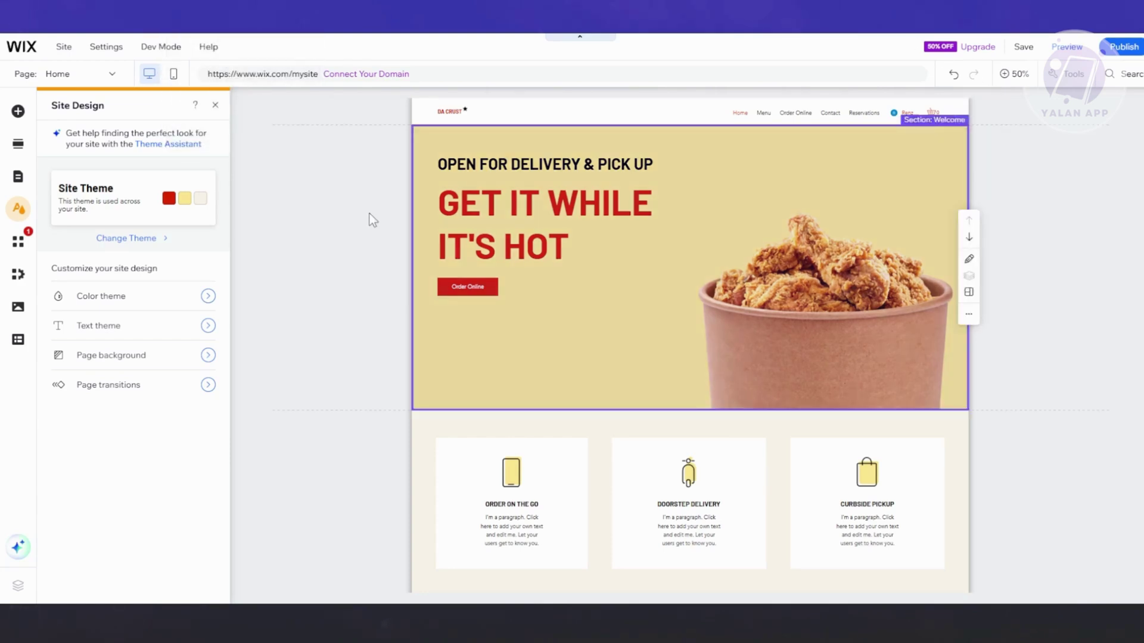
Save the site on a free Wix.com domain and dismiss the saved confirmation
click(1022, 47)
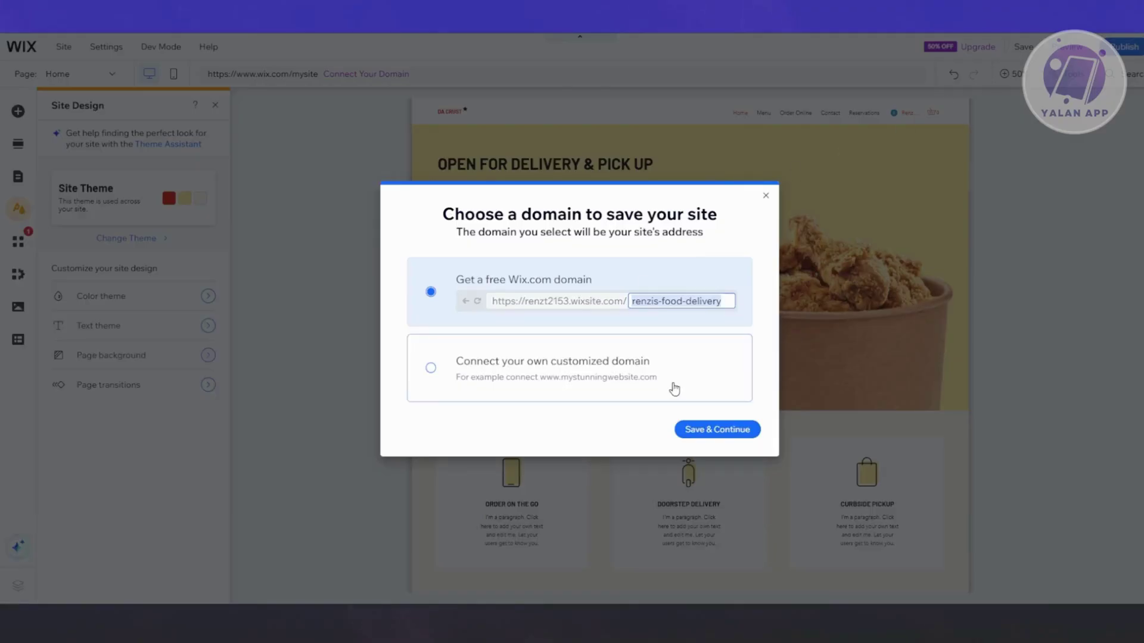
click(709, 429)
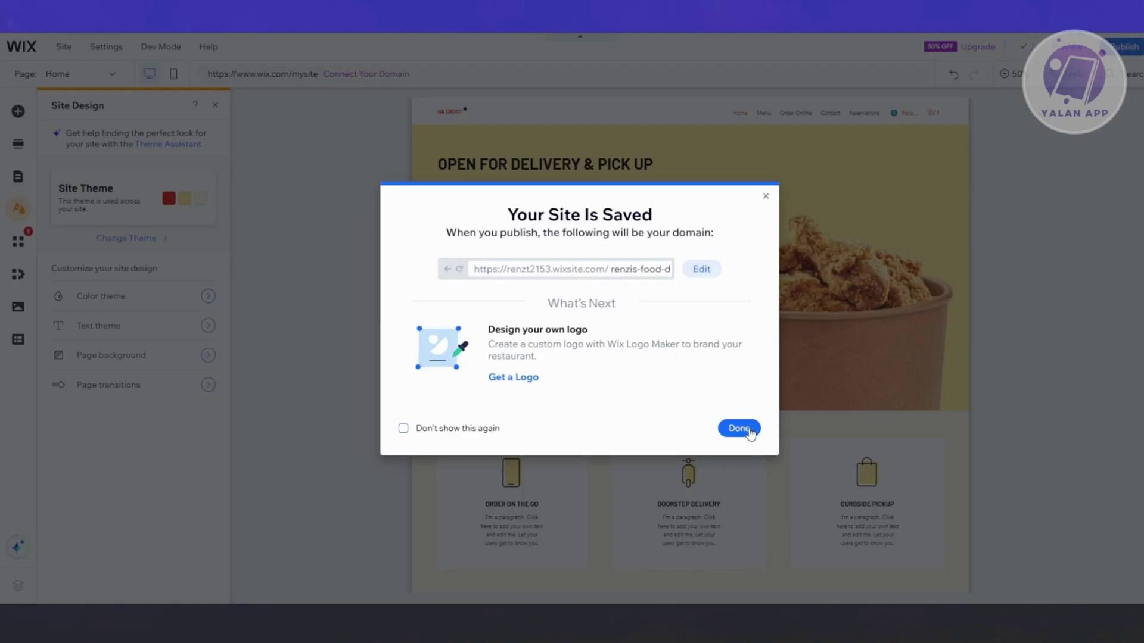
click(742, 429)
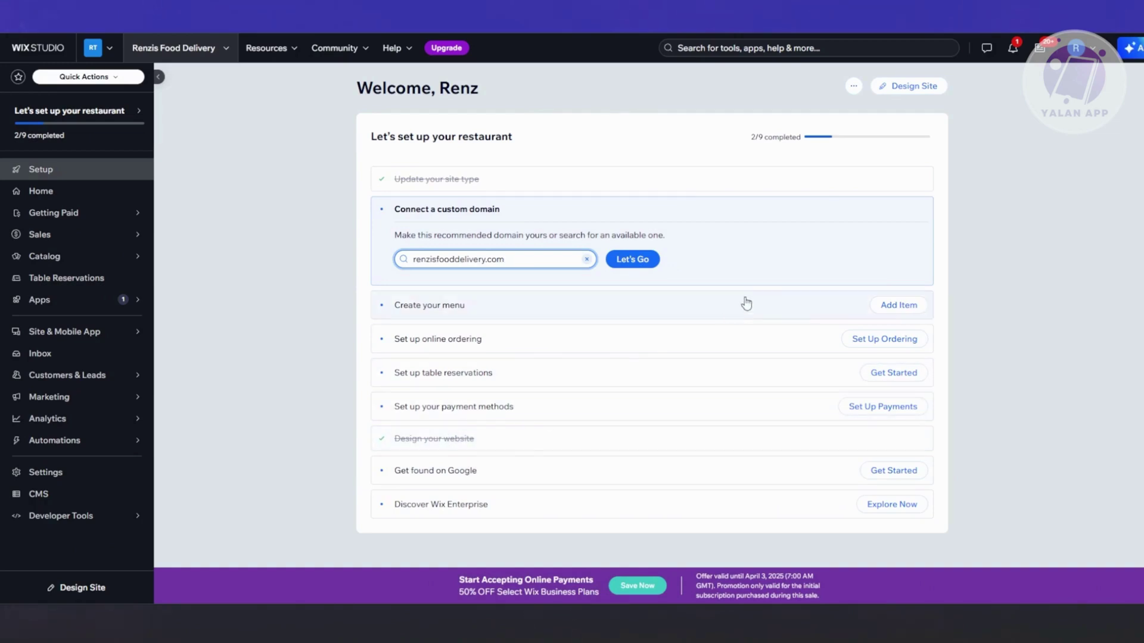
Save the Dinner Menu details with availability based on pickup/delivery settings, then open its dishes
click(911, 309)
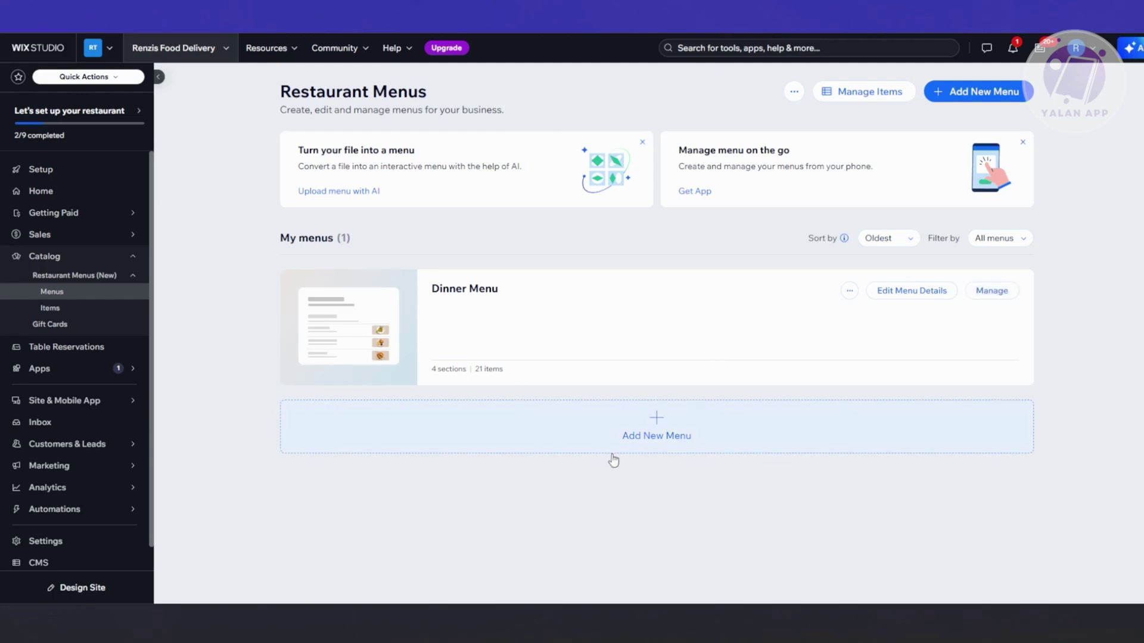
click(927, 292)
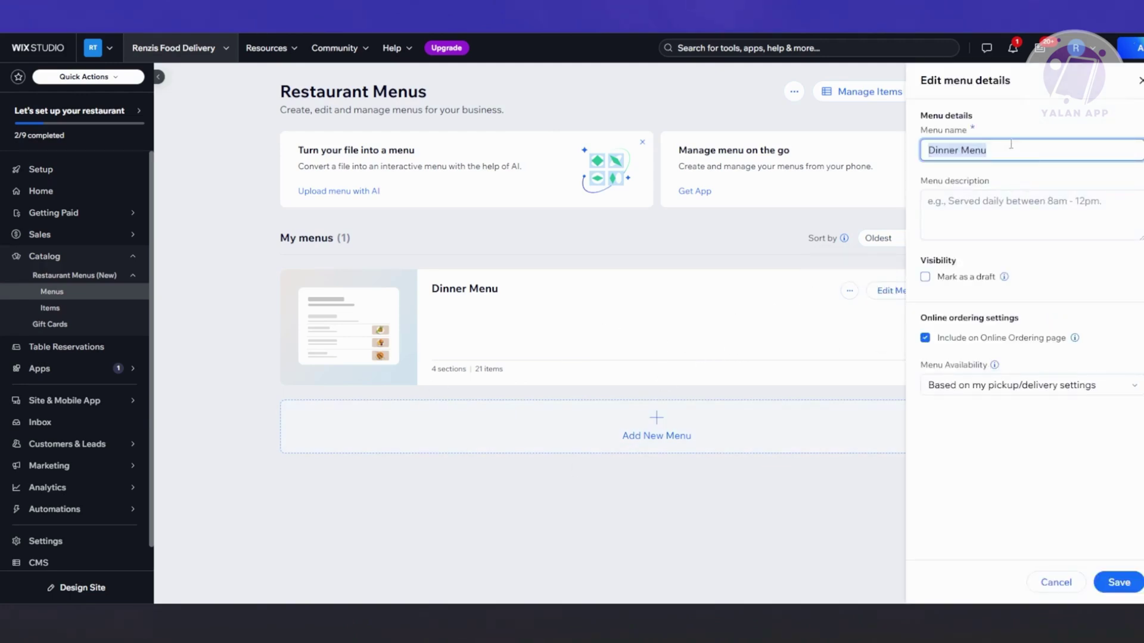
click(1011, 144)
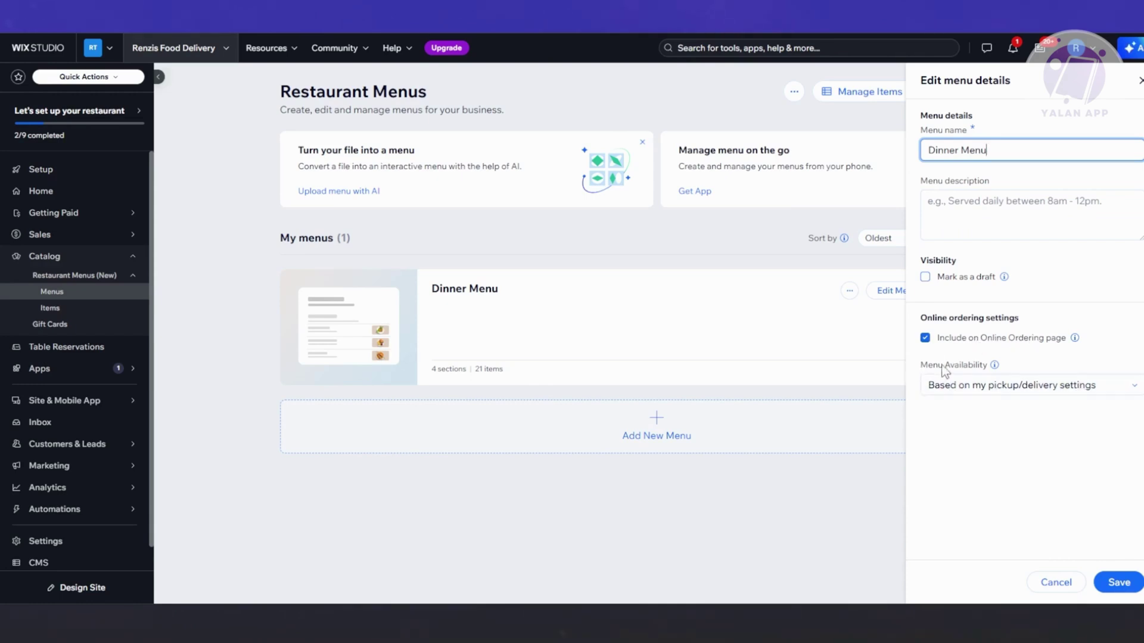
click(1013, 396)
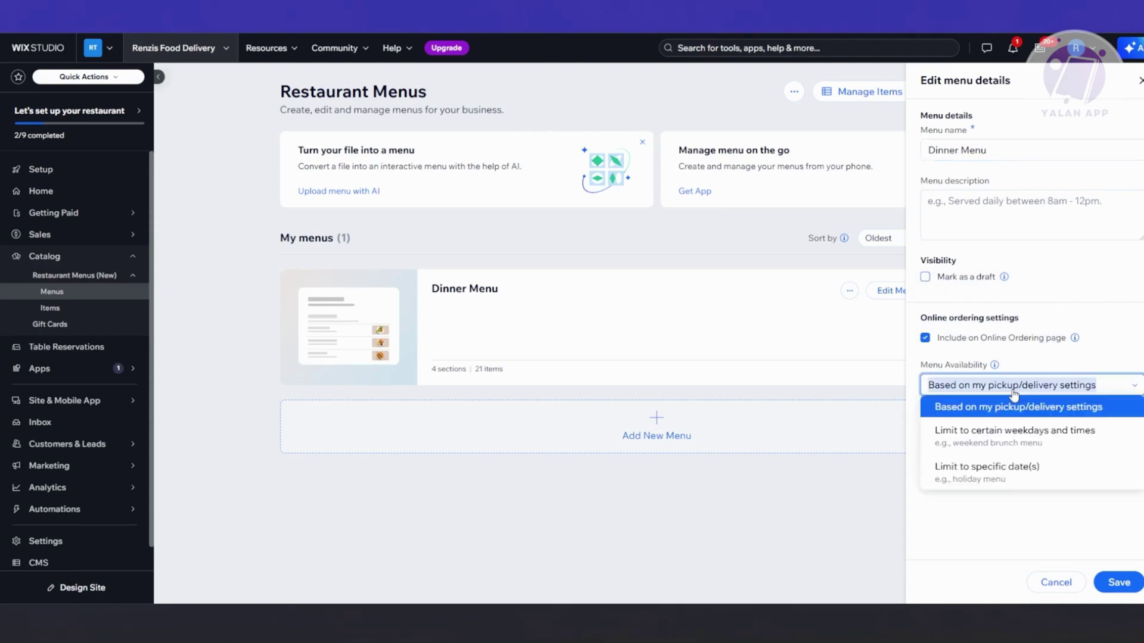
click(1006, 407)
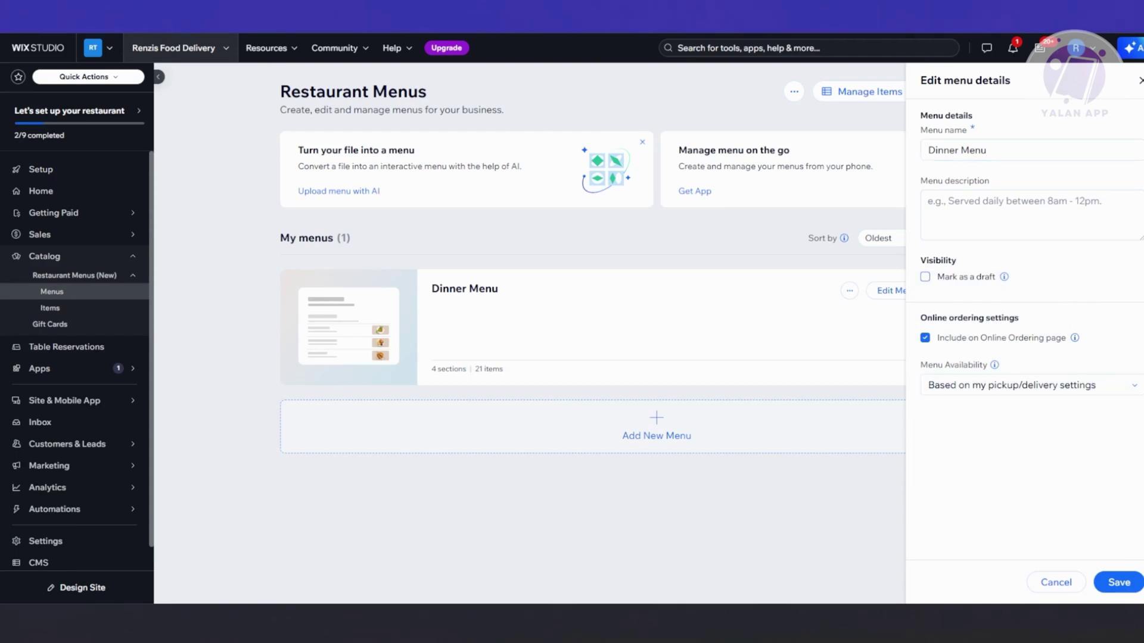
click(1120, 584)
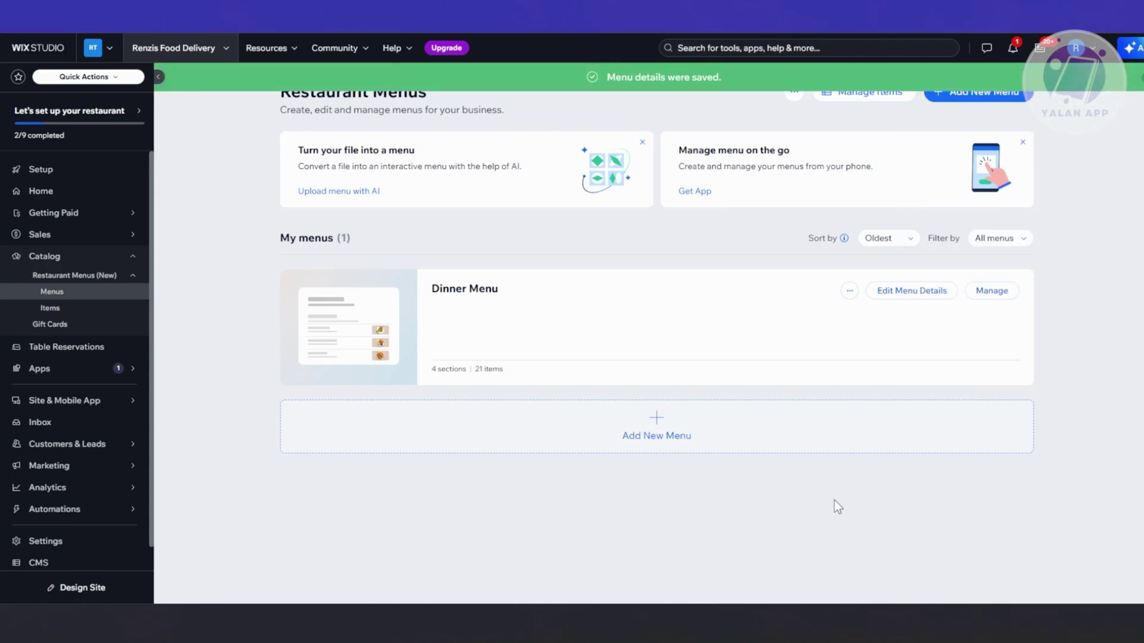
click(994, 292)
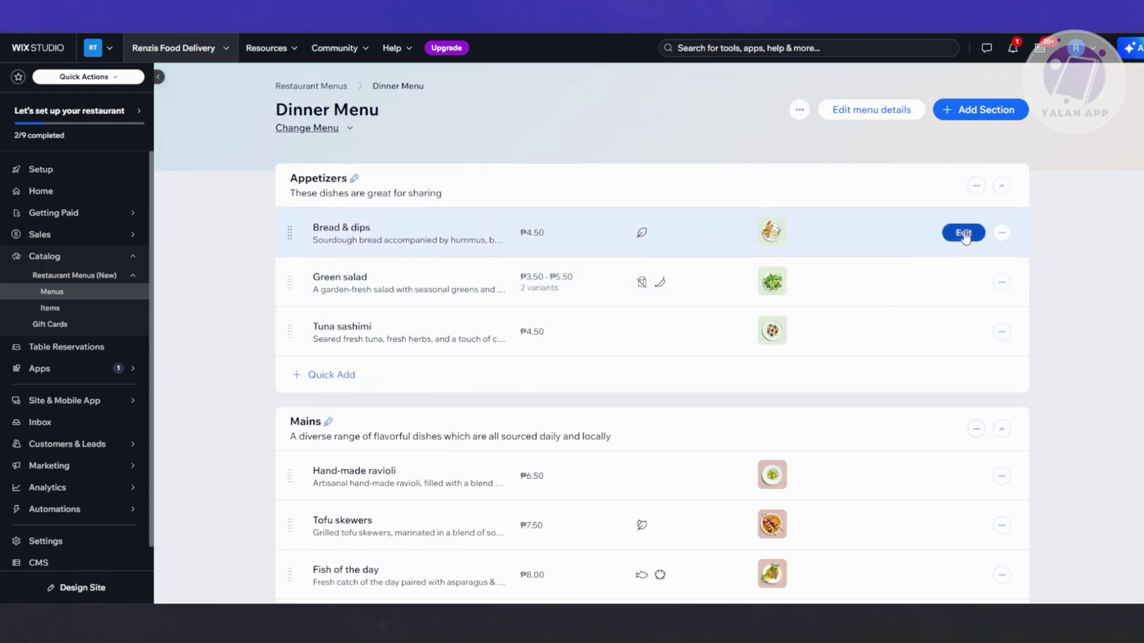
Review the Bread & dips item's name, modifiers and ordering settings, then close it unchanged
click(963, 233)
click(1021, 200)
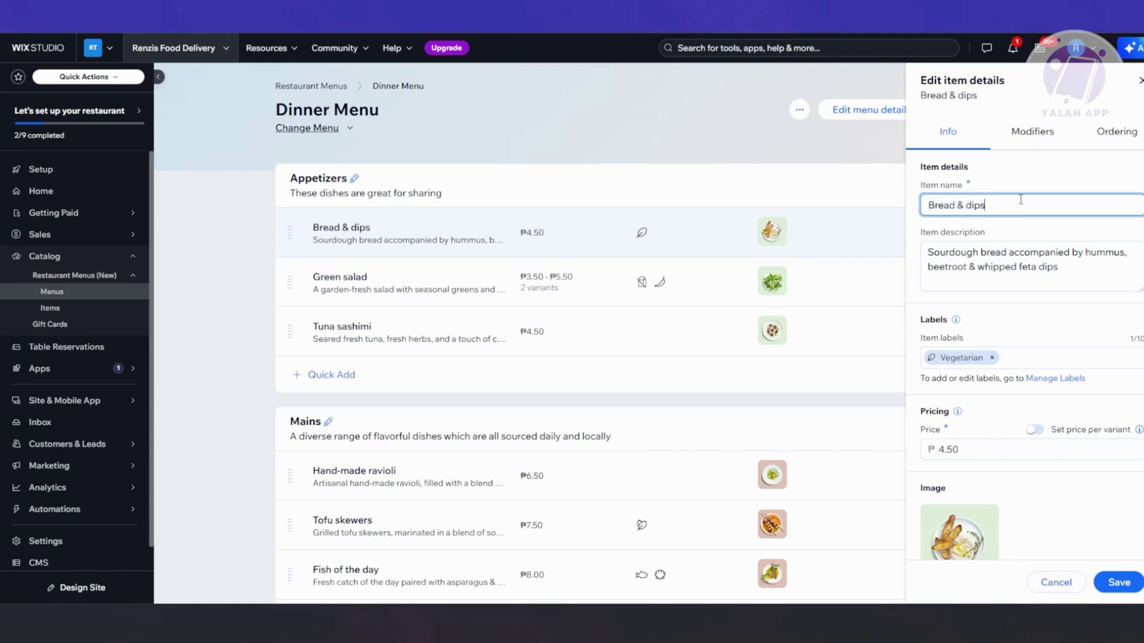
scroll(1003, 330, down, 3)
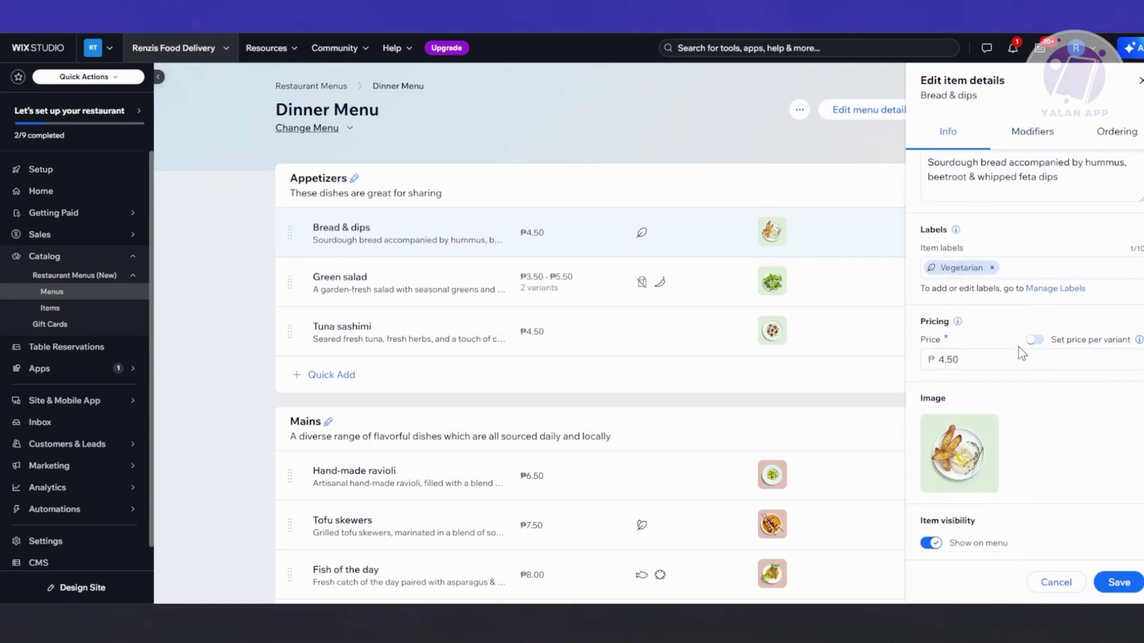
click(1049, 134)
click(1115, 136)
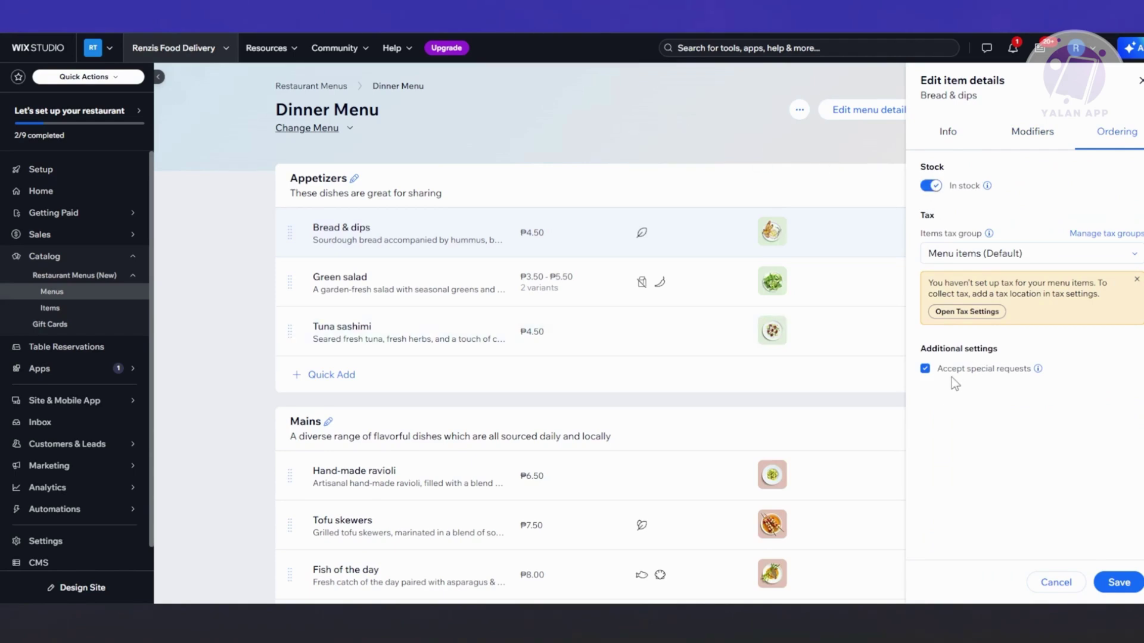
click(846, 136)
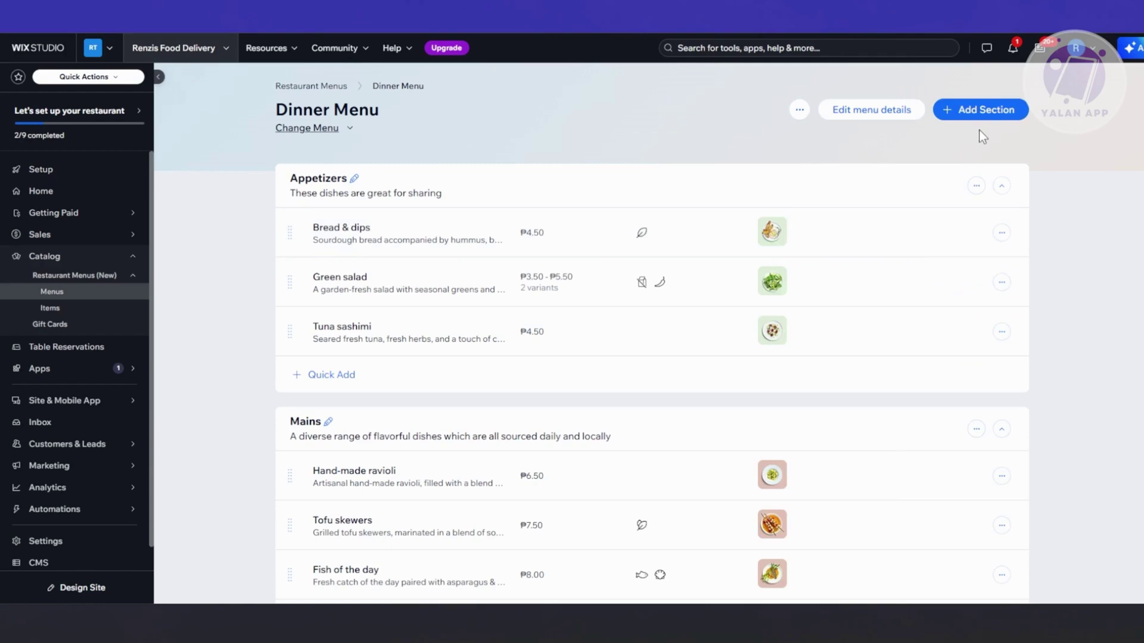
Browse the Dinner Menu, check the Drinks and Healthy smoothie actions, then open Catalog > Items
scroll(796, 385, down, 6)
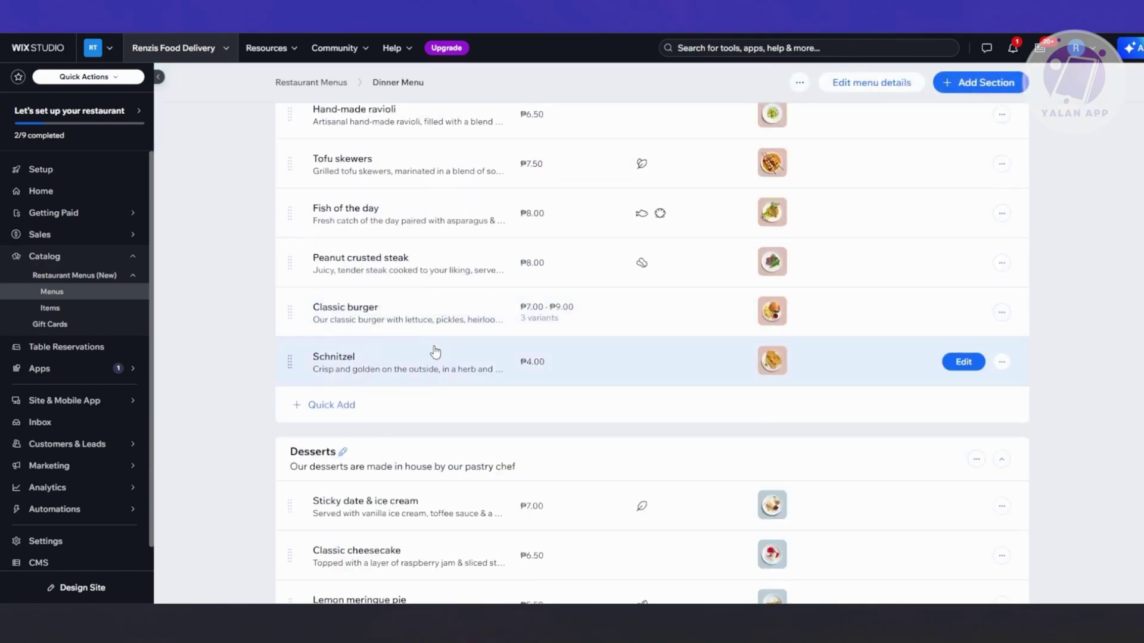
scroll(436, 352, up, 8)
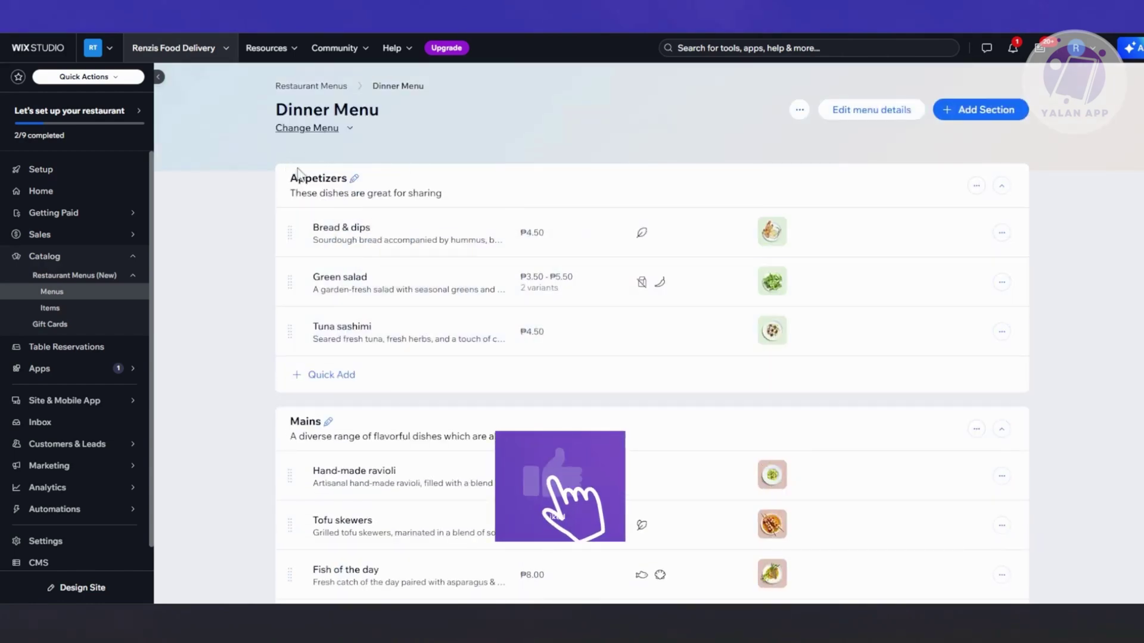
scroll(382, 328, down, 3)
scroll(365, 298, down, 12)
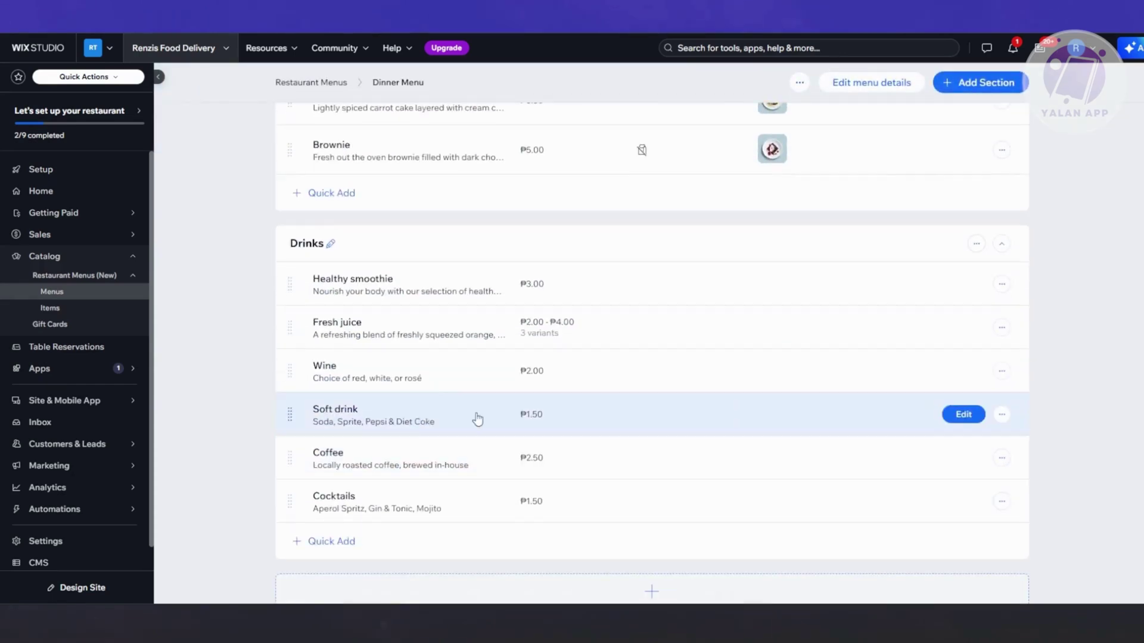
click(977, 244)
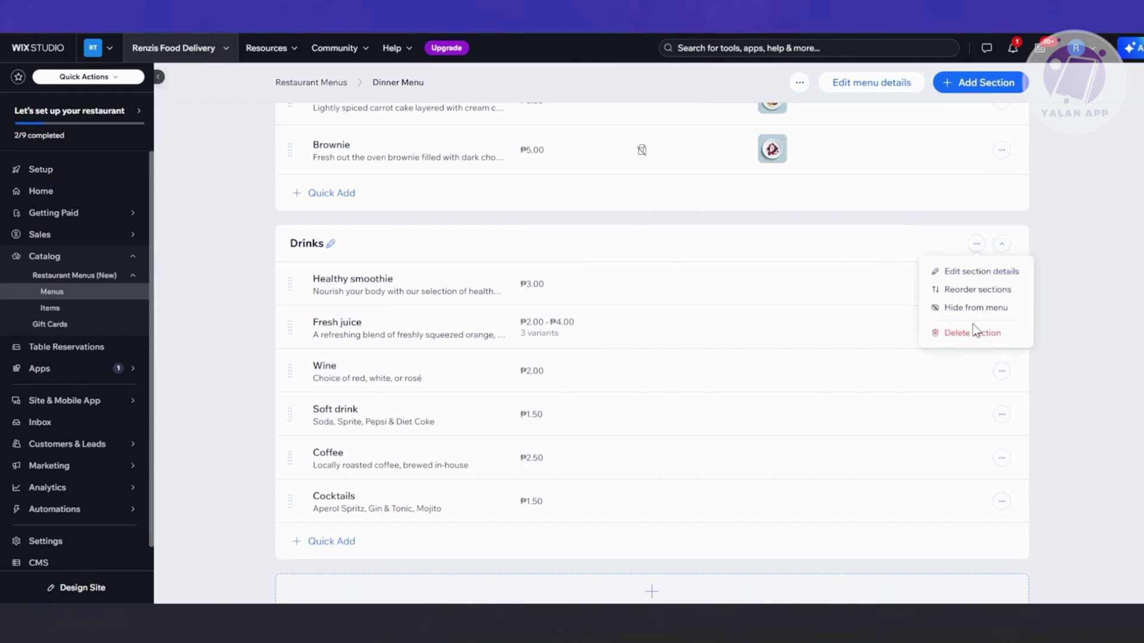
click(869, 258)
click(1001, 284)
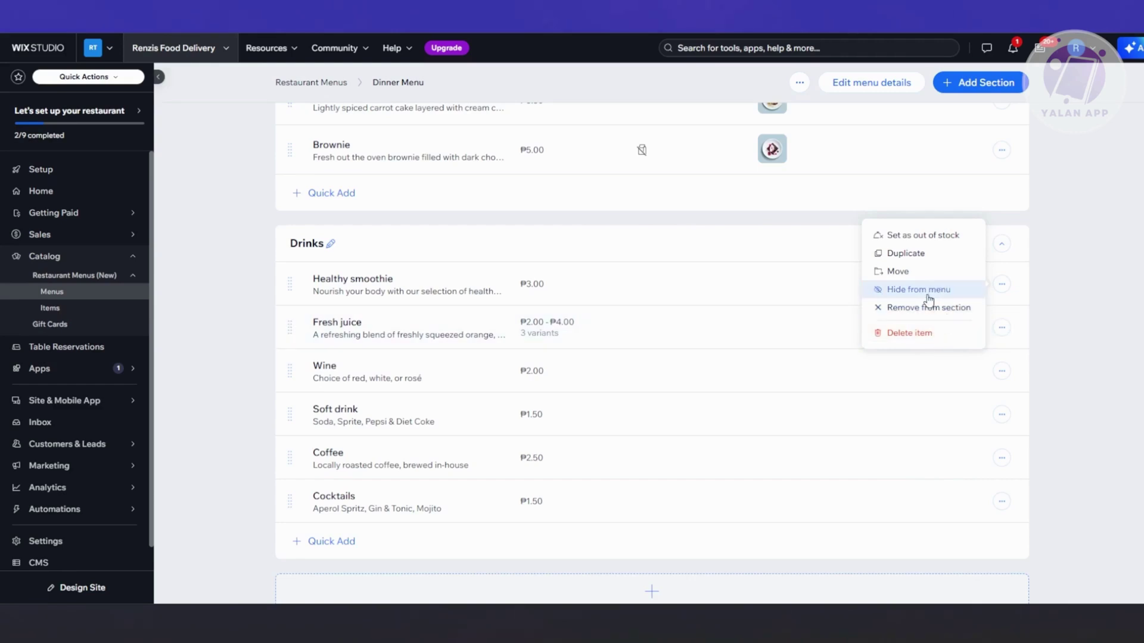
click(247, 395)
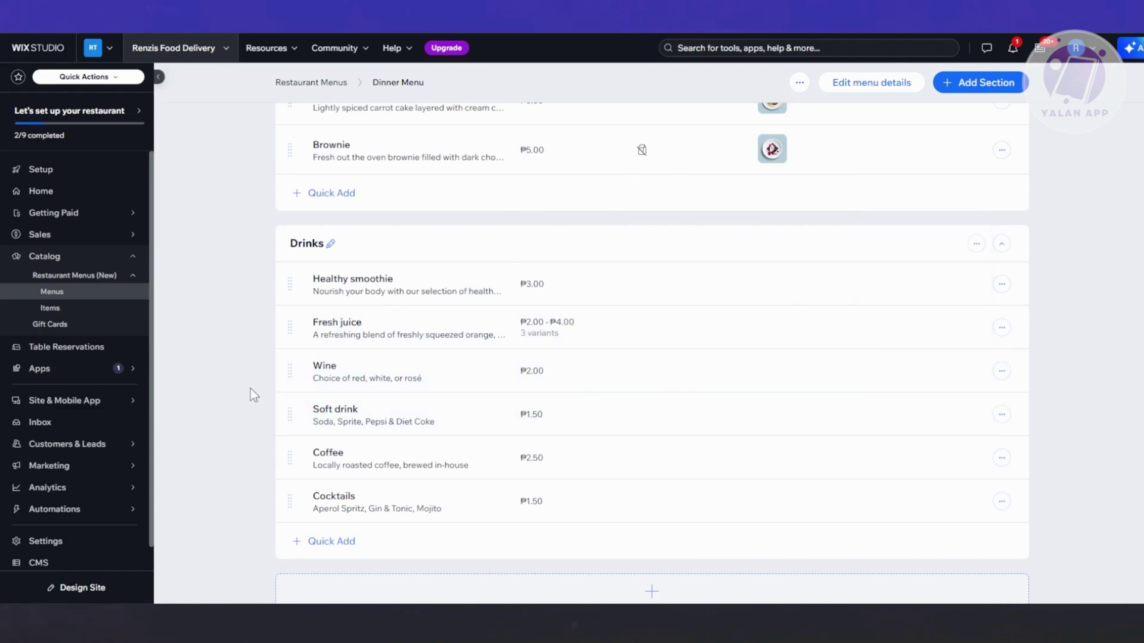
scroll(250, 388, down, 1)
scroll(251, 381, up, 15)
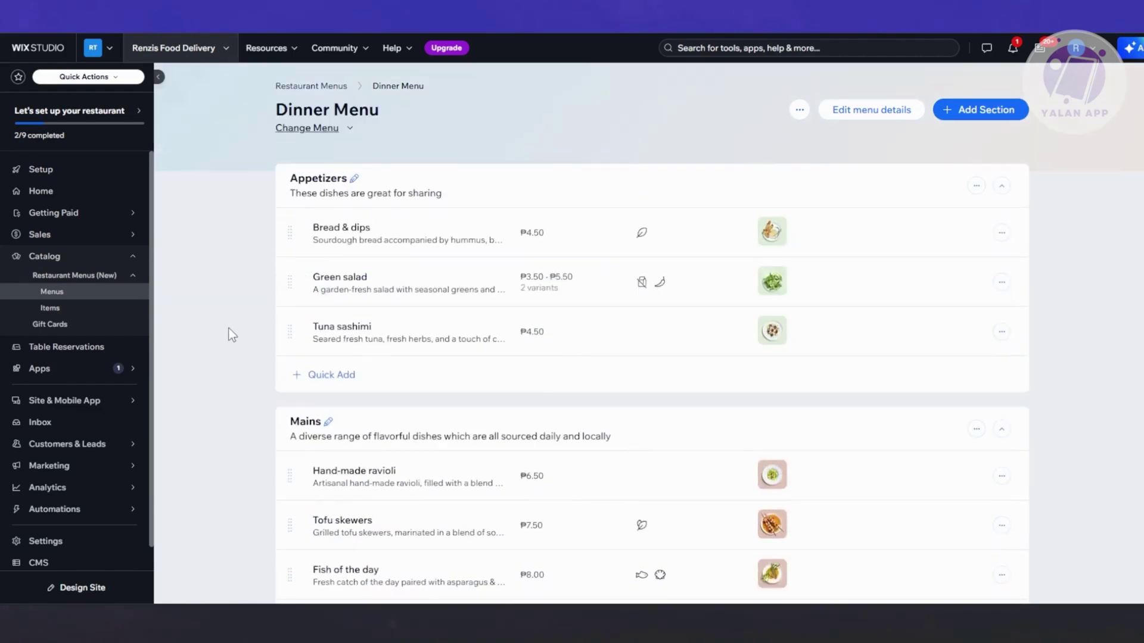
click(67, 314)
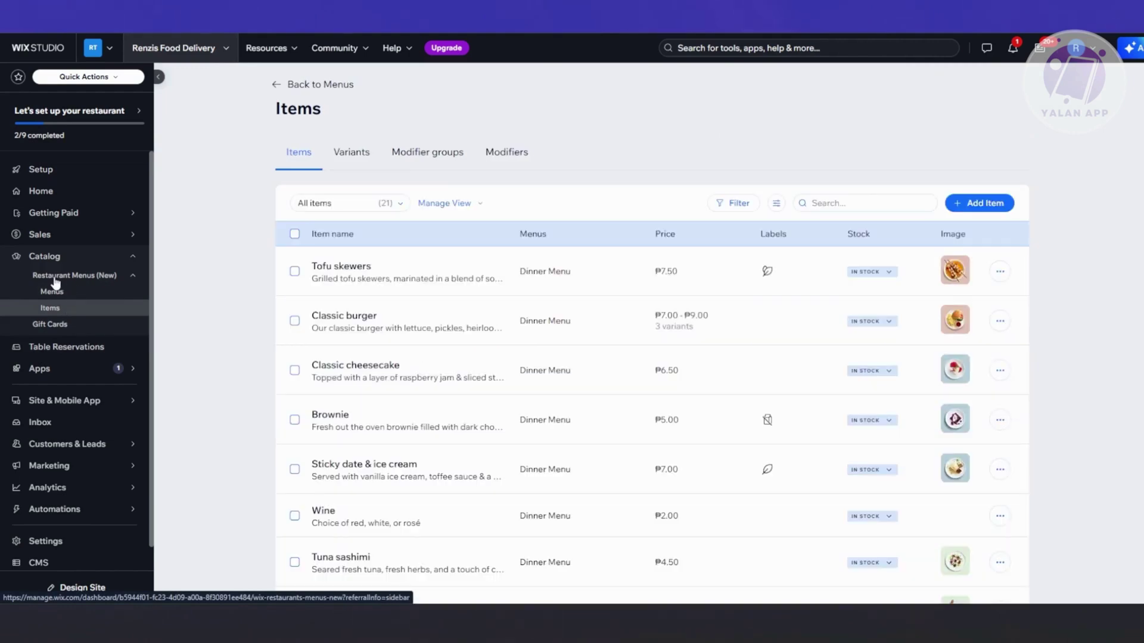
Browse the Items list and glance at the Cocktails item's actions
scroll(566, 411, down, 5)
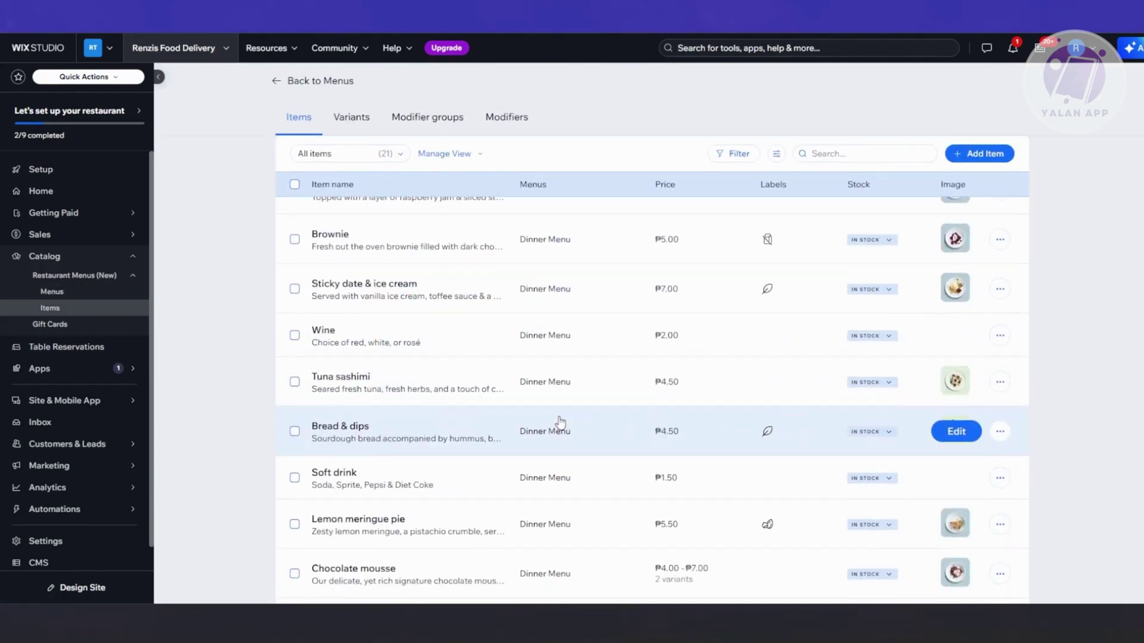
scroll(560, 423, down, 6)
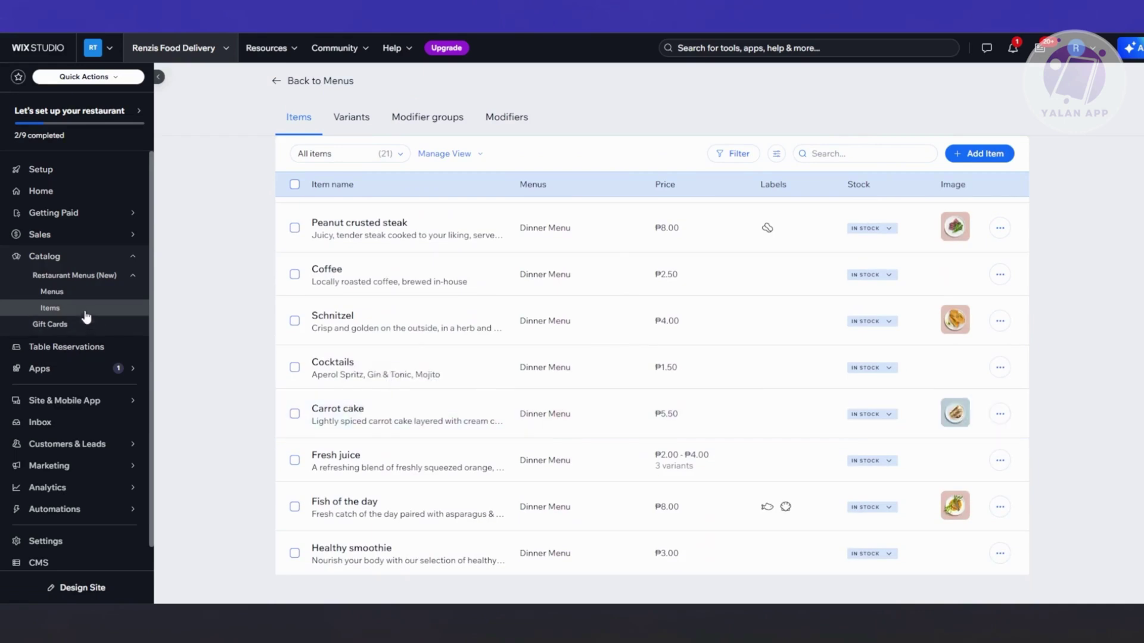
click(51, 299)
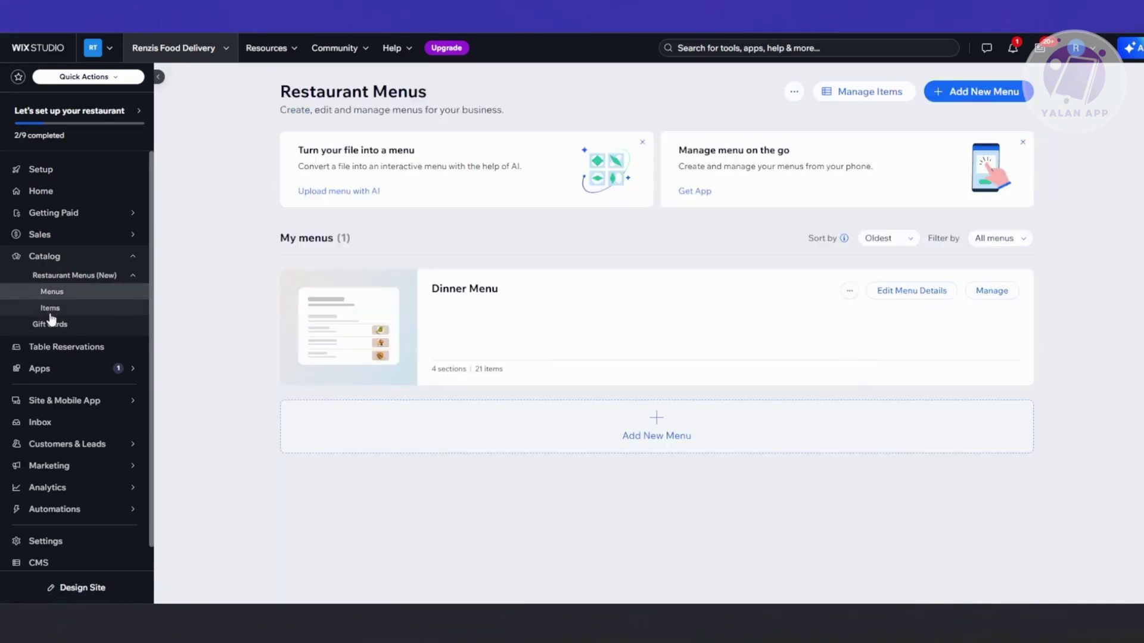
click(62, 315)
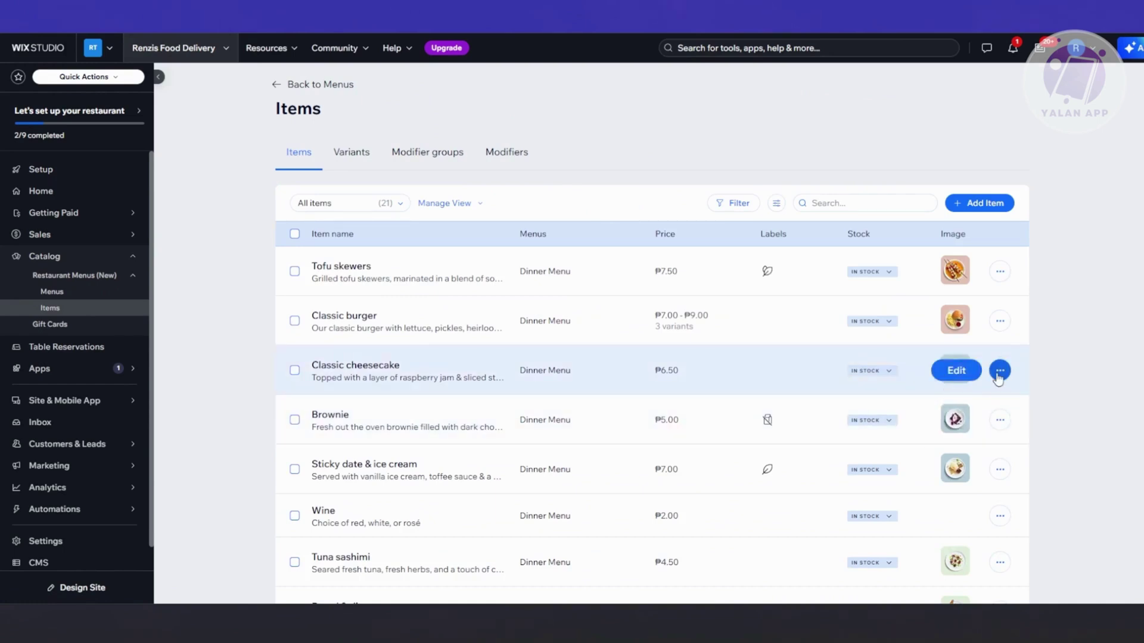
scroll(663, 427, down, 12)
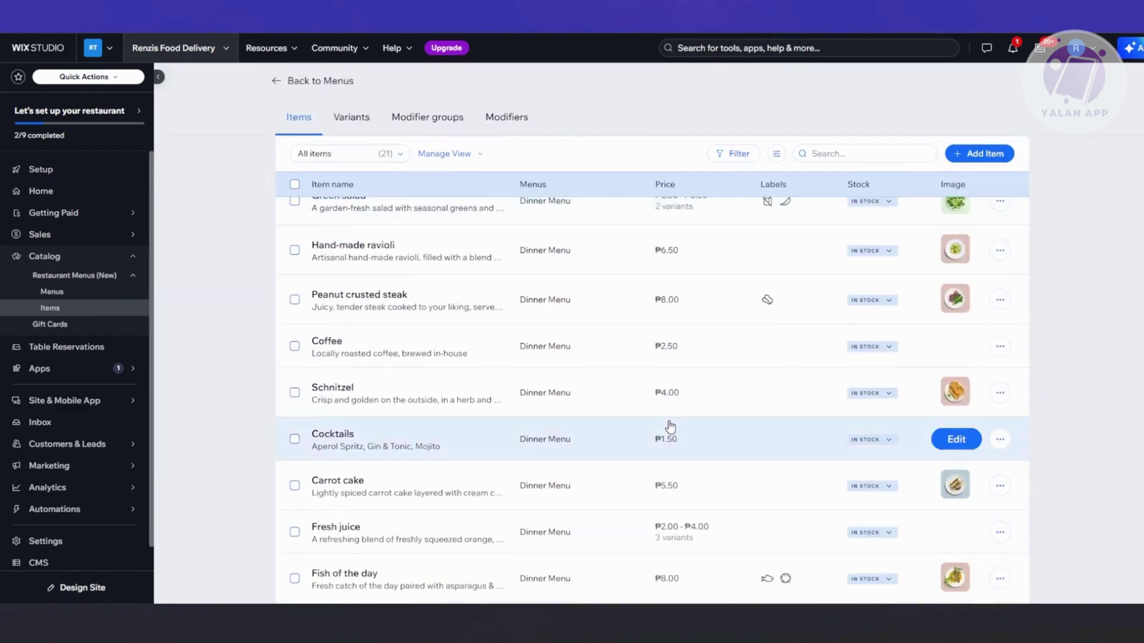
click(1000, 367)
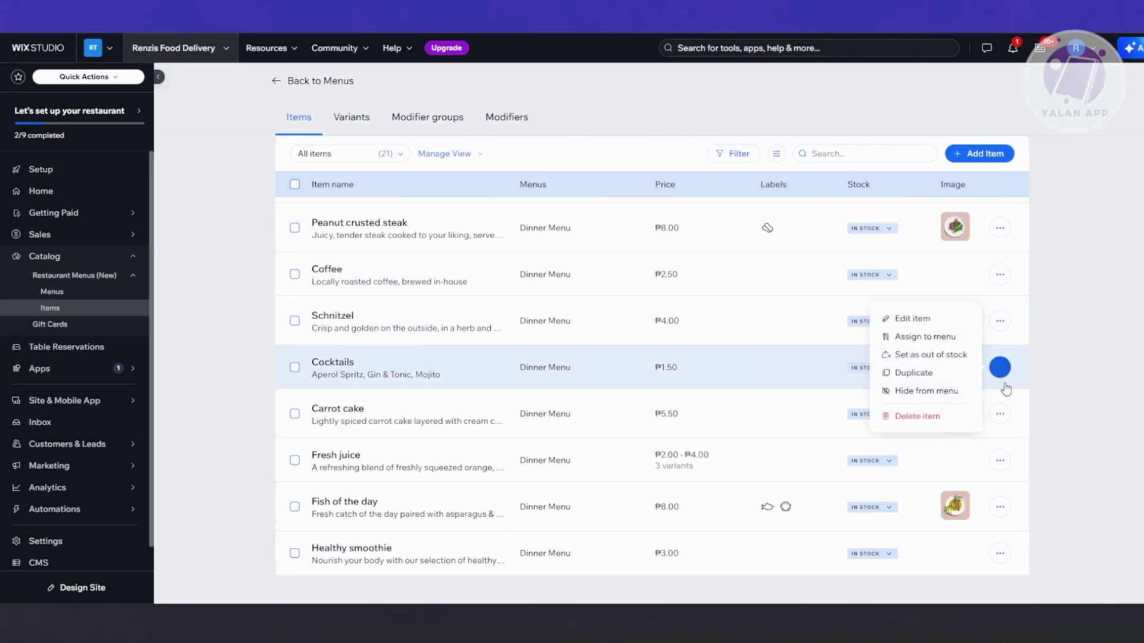
click(1043, 387)
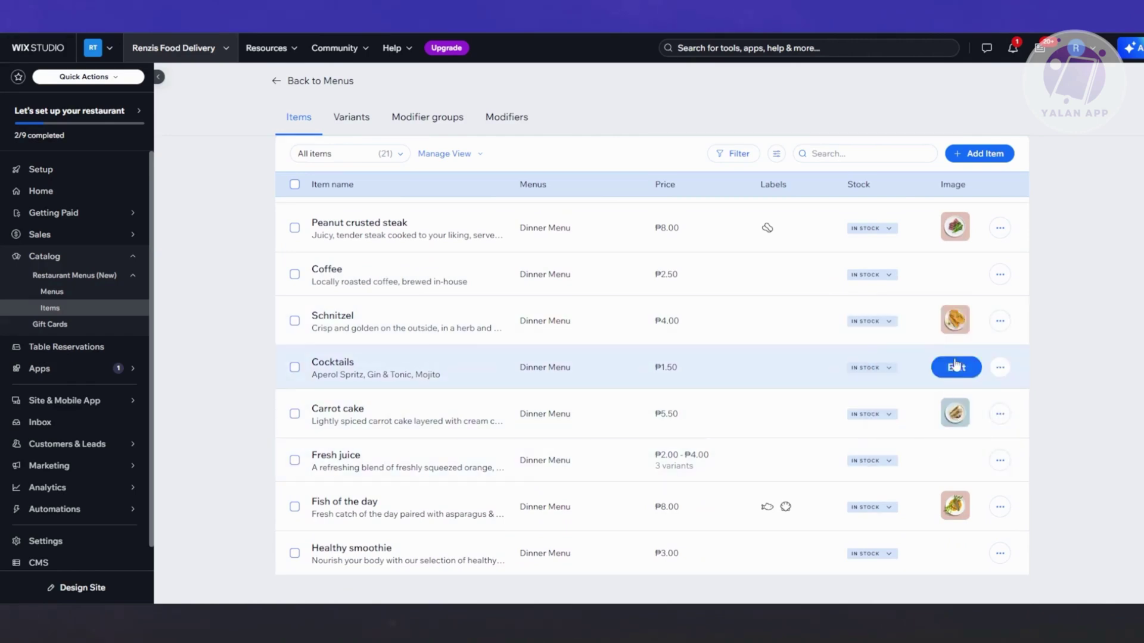
Look through the Schnitzel item's details and close them without saving
click(957, 323)
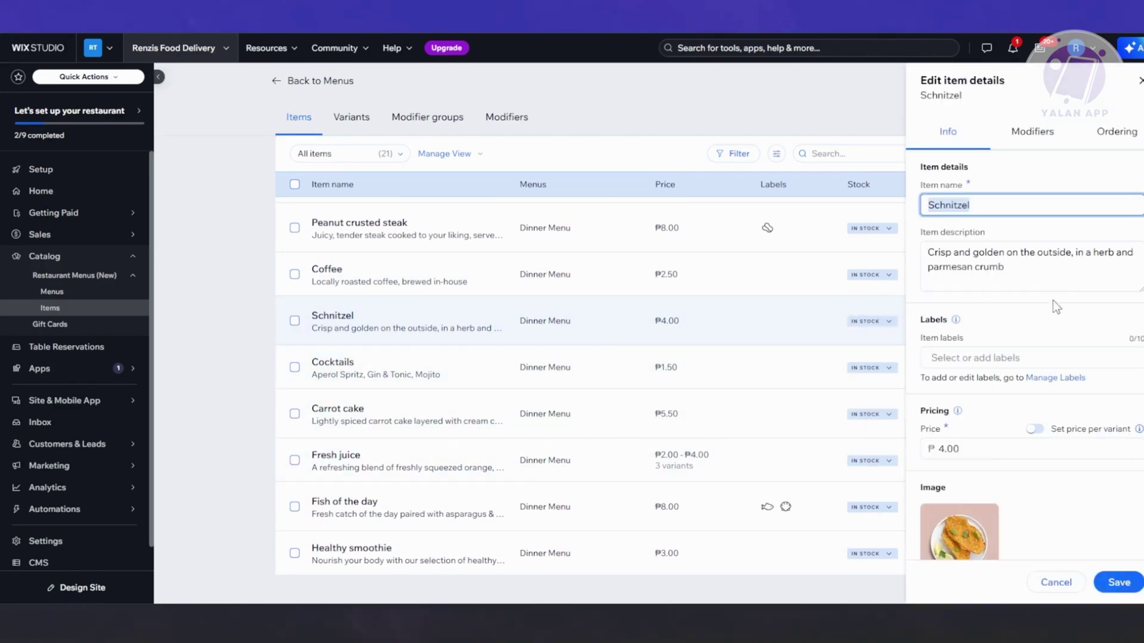
scroll(1007, 256, down, 2)
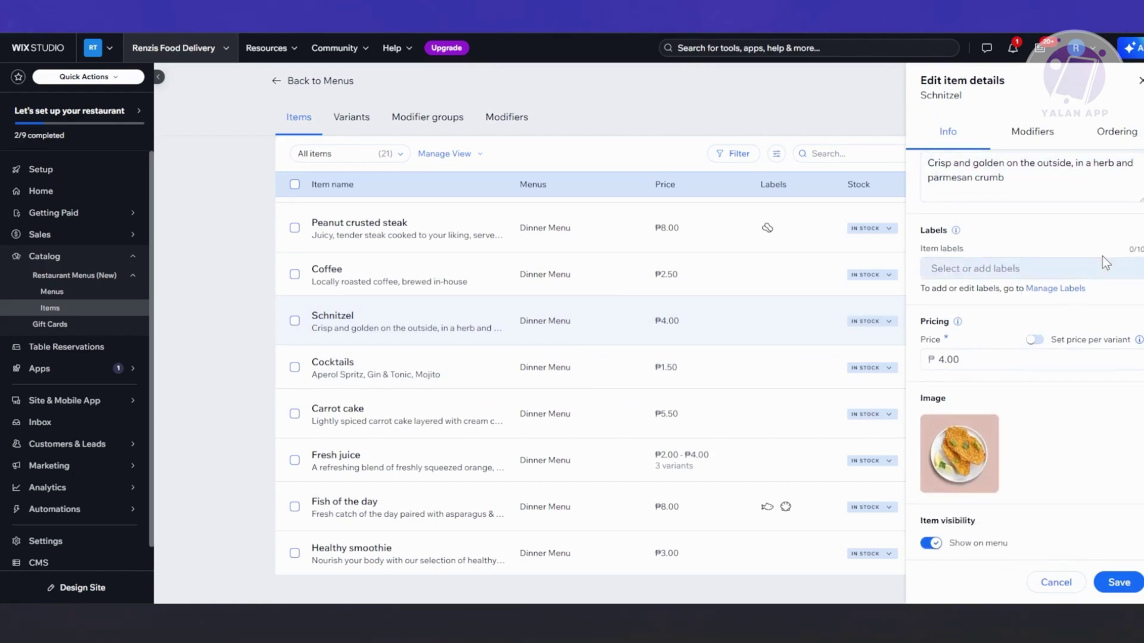
click(1139, 82)
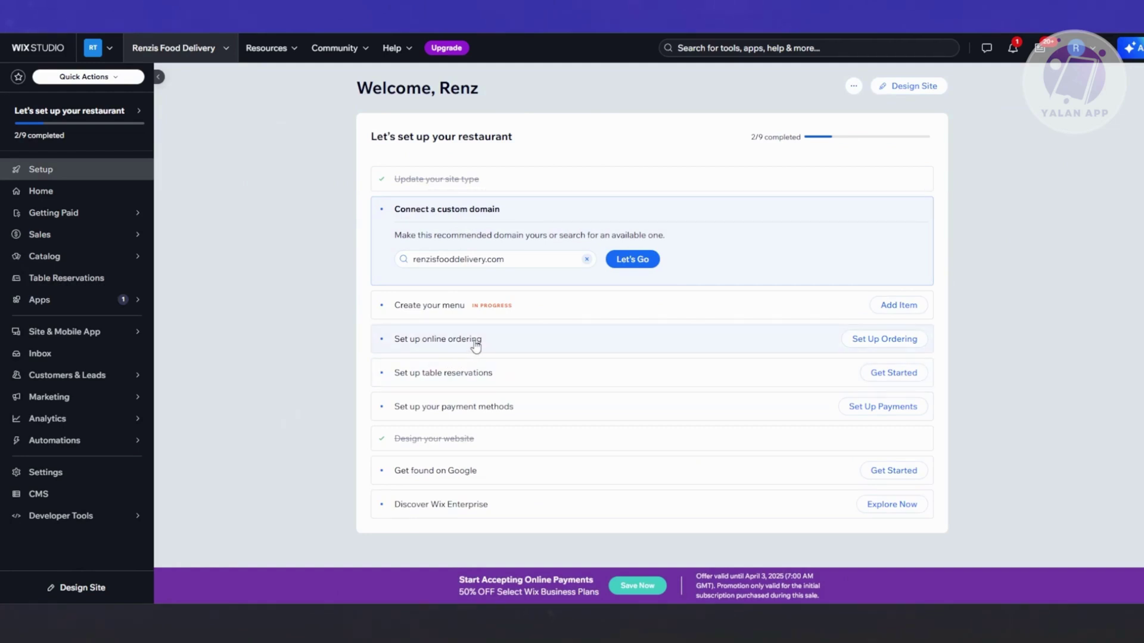
Review the online ordering Pickup and Delivery settings, then go to Business Info to add an address
click(874, 342)
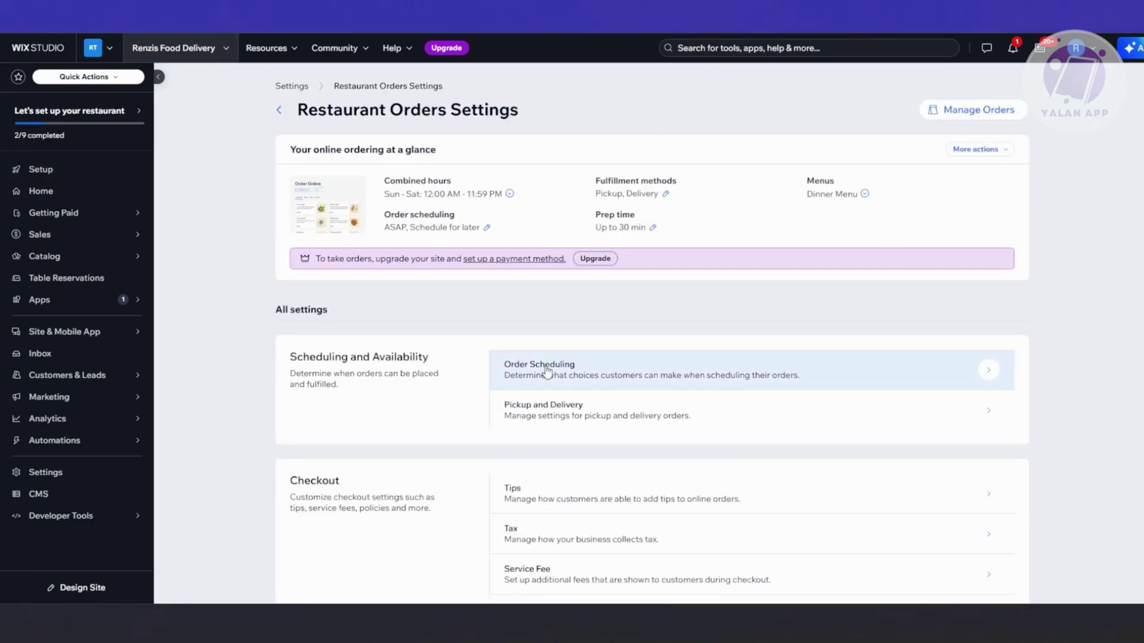
scroll(544, 378, down, 2)
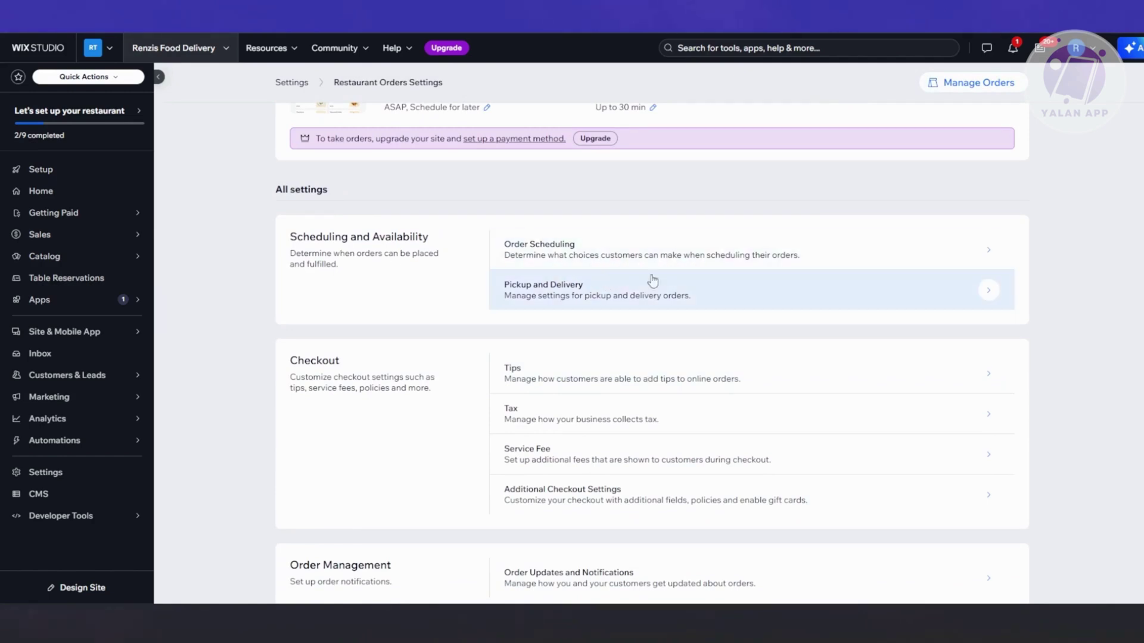
drag(660, 262, 584, 298)
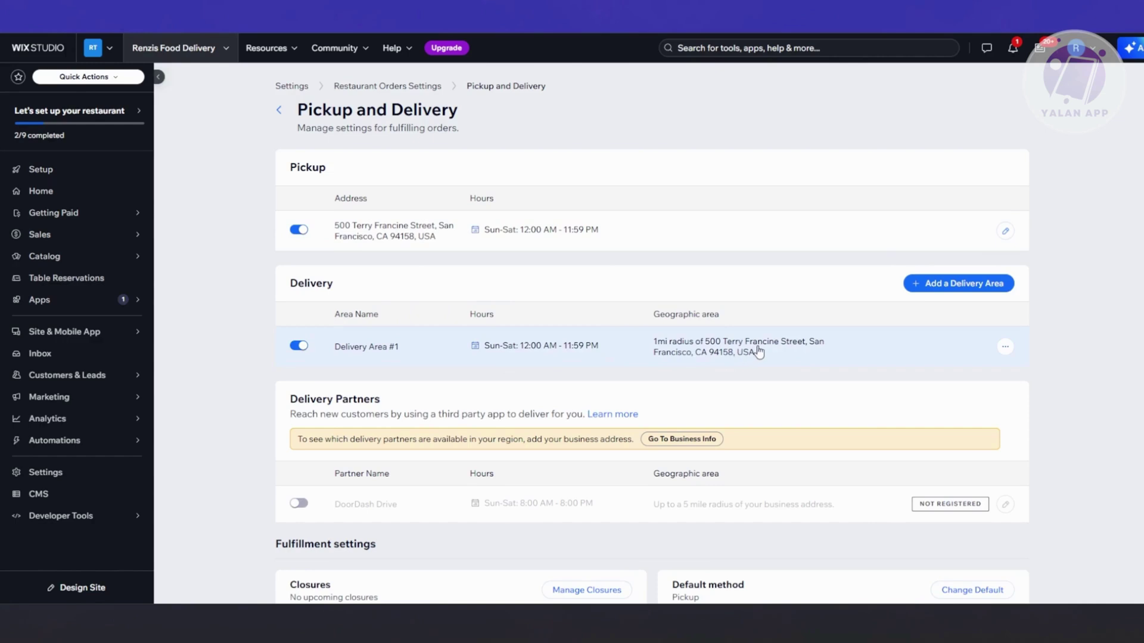
scroll(786, 356, down, 1)
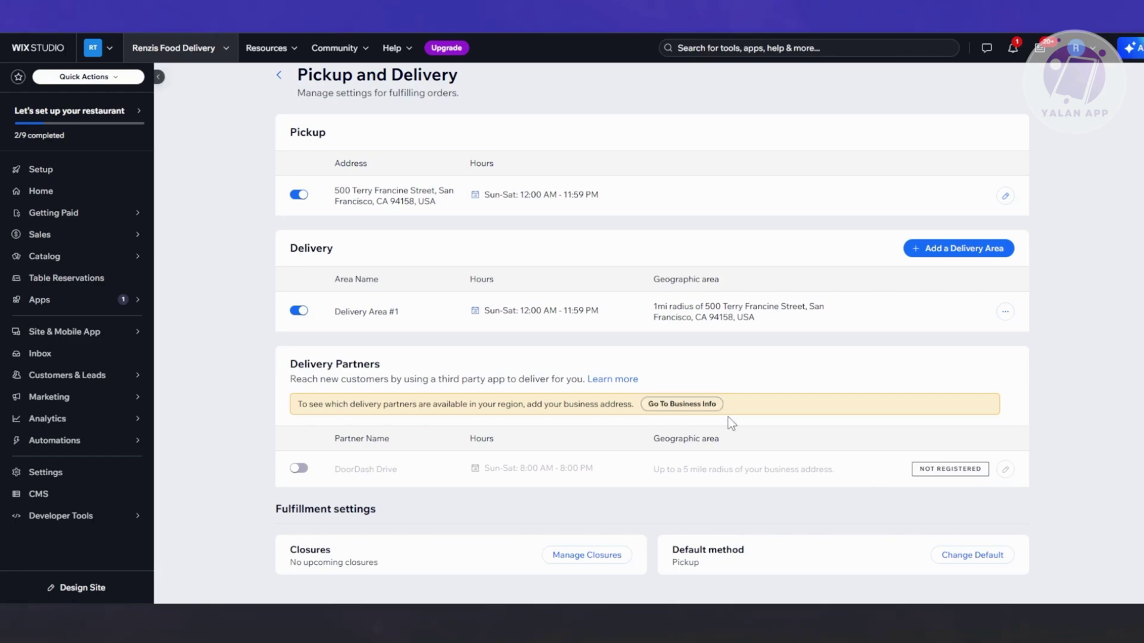
click(686, 405)
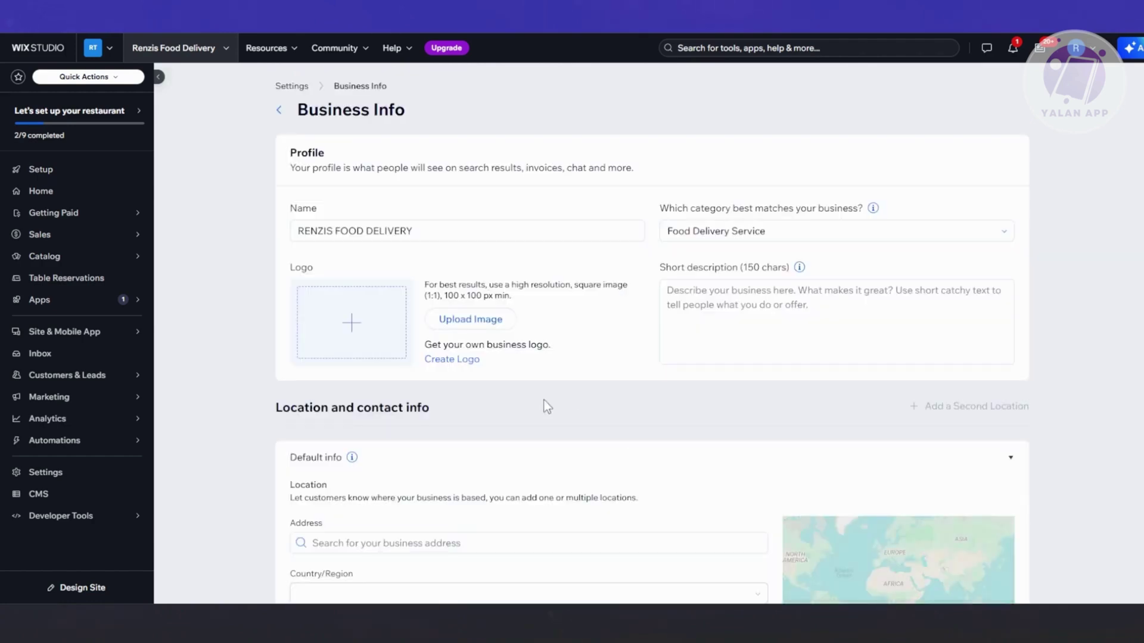
Look over the Business Info name and fields without changes, then return to the Setup checklist
click(350, 231)
triple_click(350, 231)
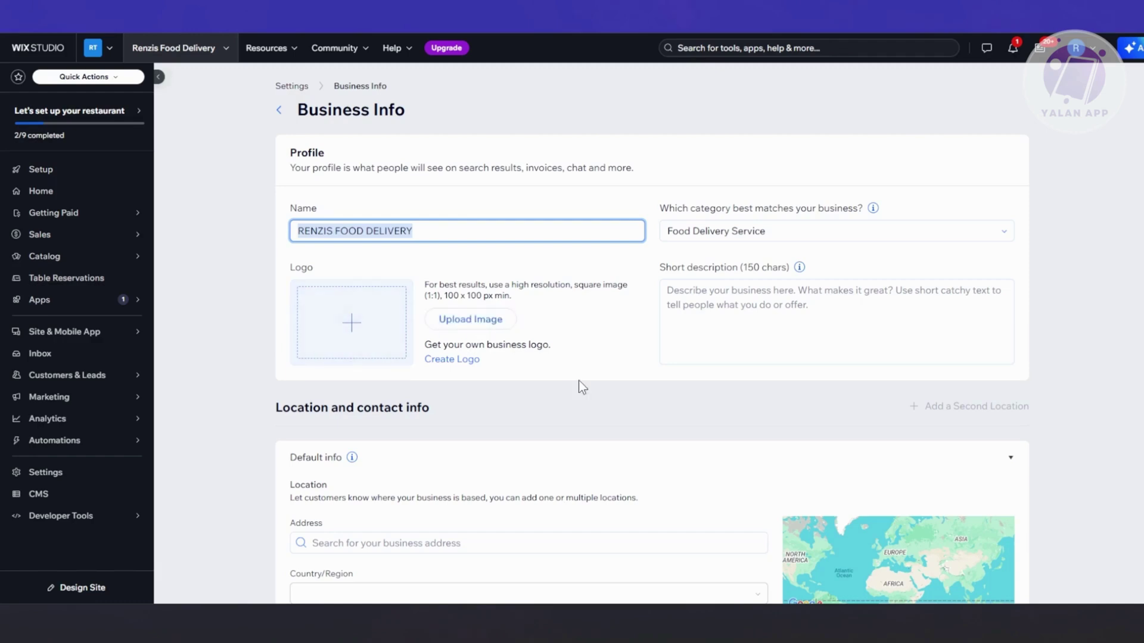
scroll(582, 387, down, 6)
scroll(578, 384, up, 2)
drag(277, 166, 626, 212)
scroll(627, 213, down, 3)
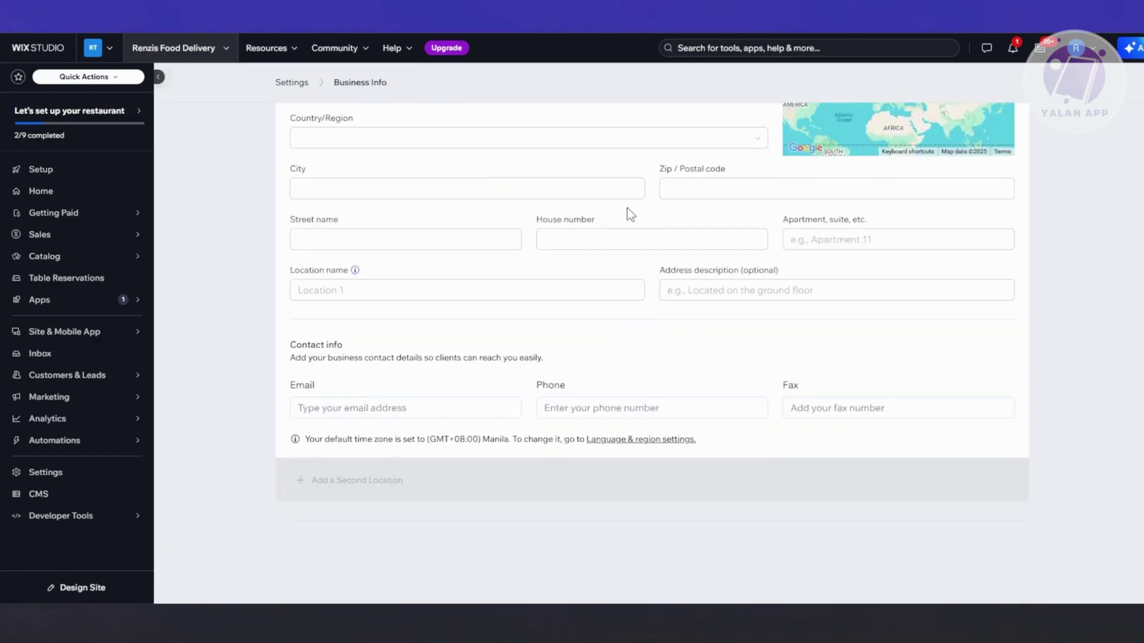
scroll(781, 228, up, 4)
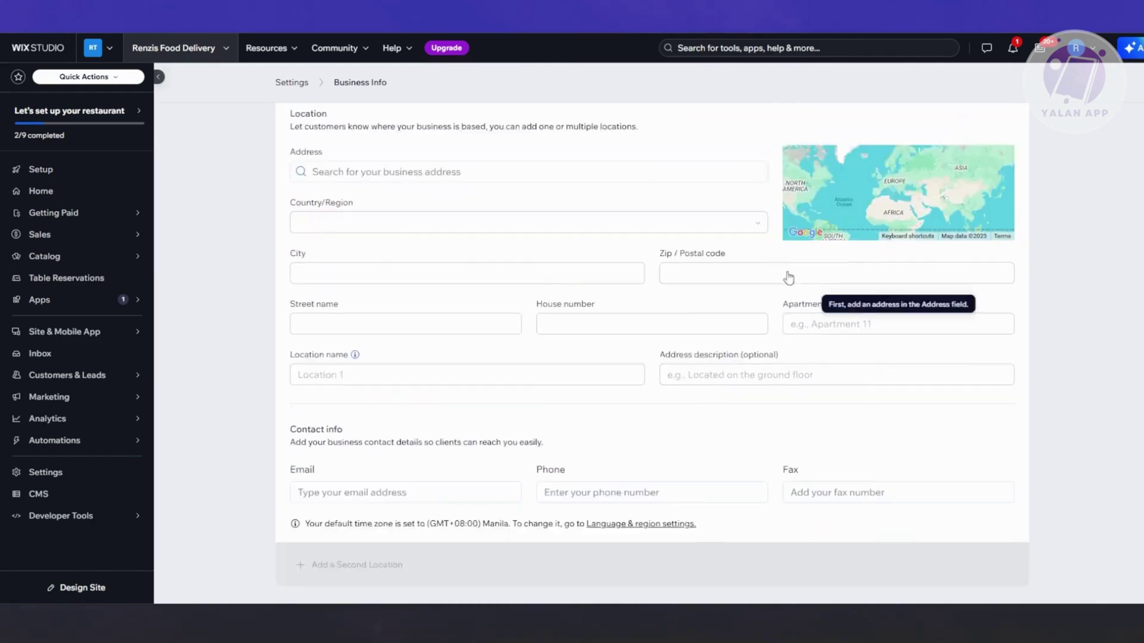
scroll(254, 283, up, 3)
scroll(188, 284, down, 1)
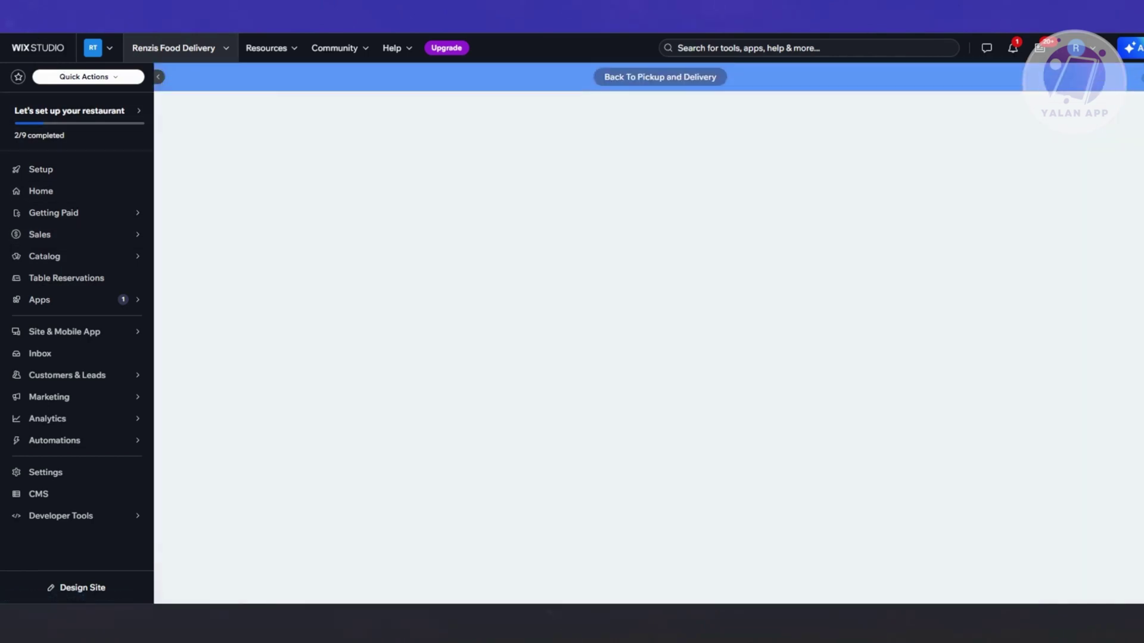
scroll(203, 307, down, 1)
scroll(208, 307, up, 1)
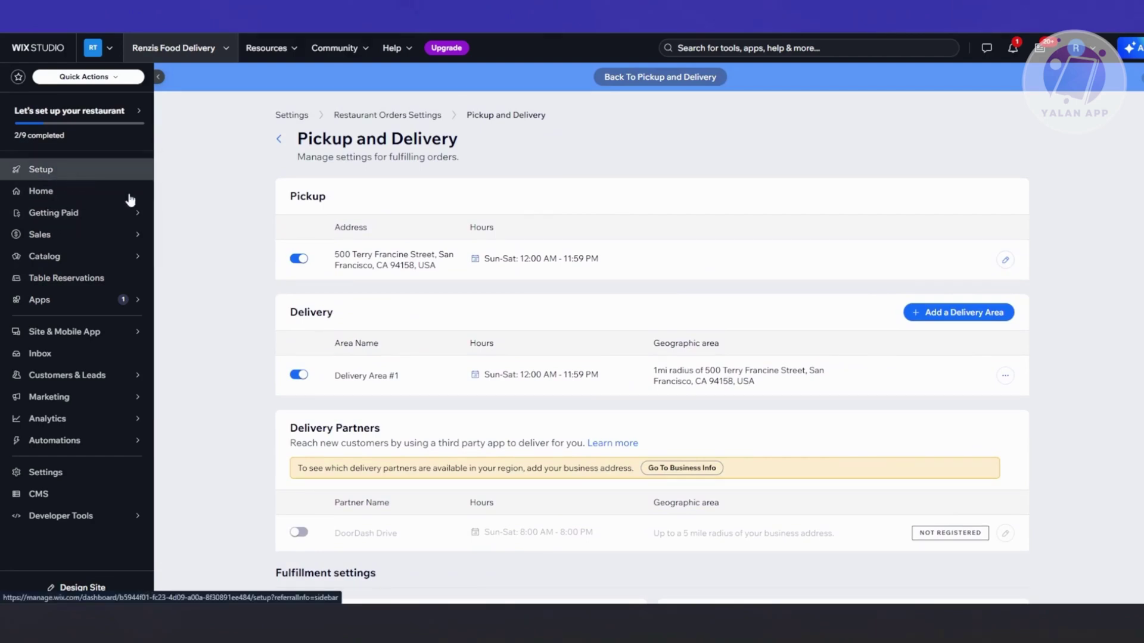
click(35, 169)
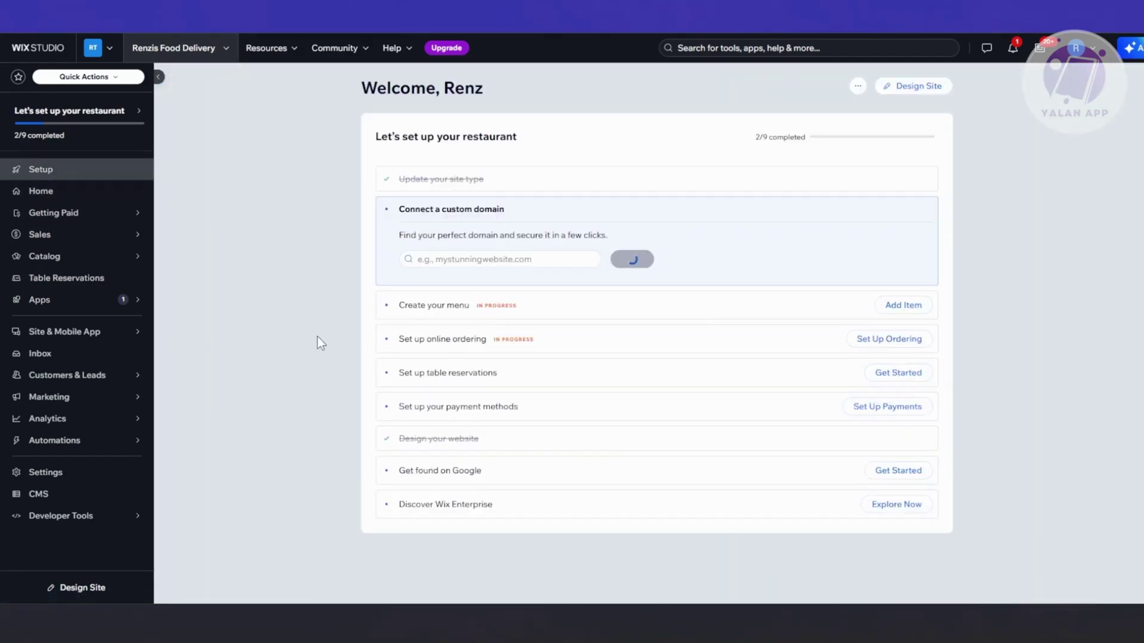